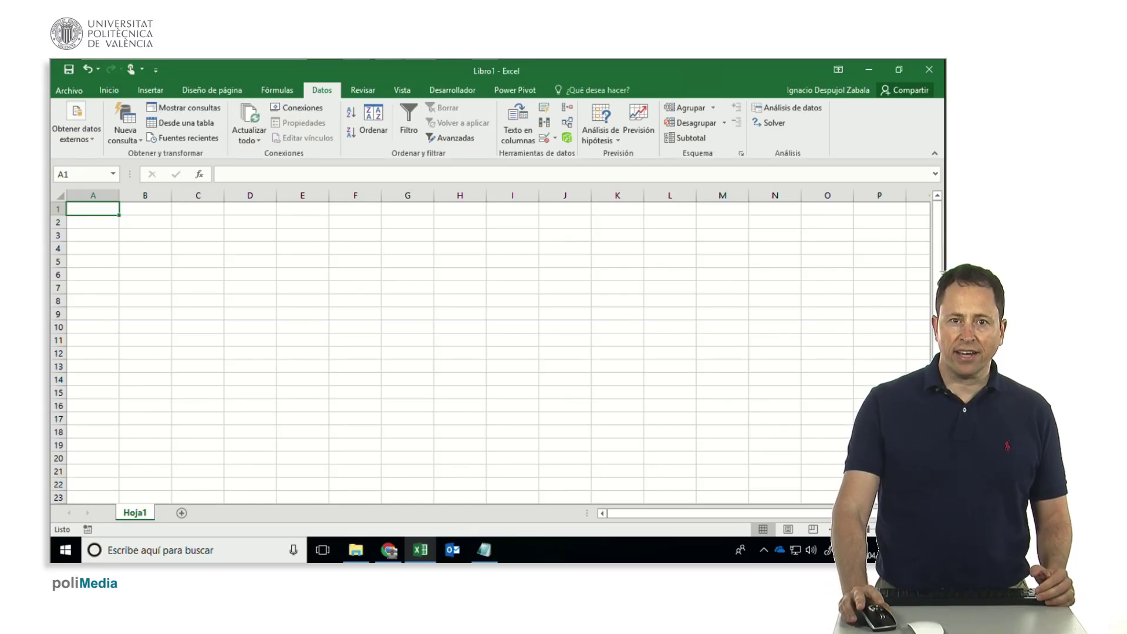
# Open the workbook's data model in Power Pivot from the Datos tab
pyautogui.click(568, 139)
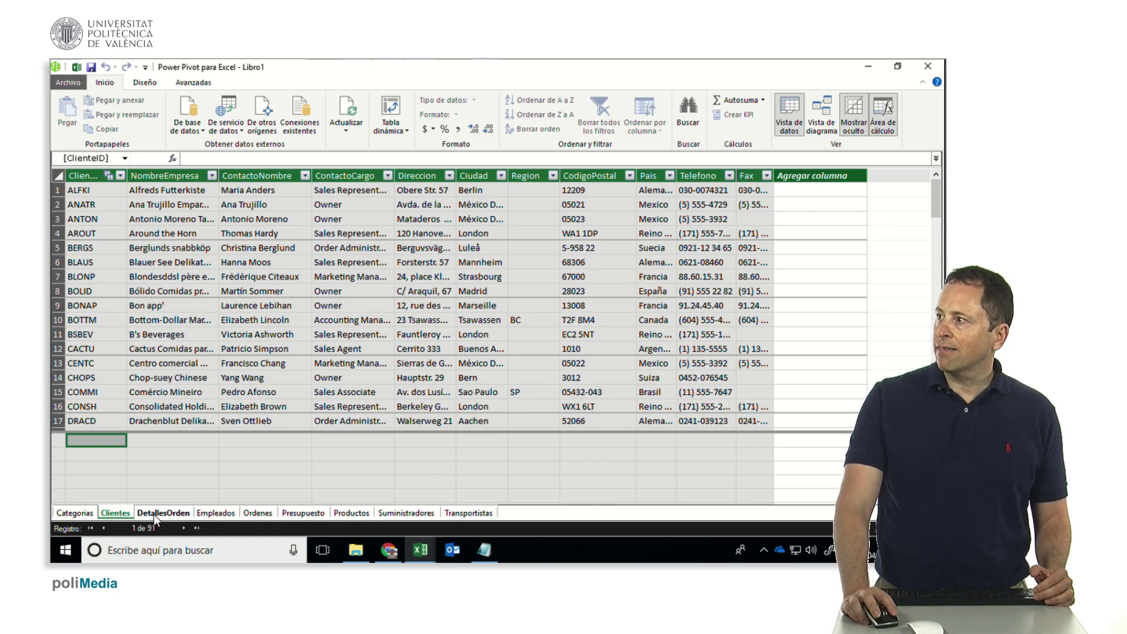
# In DetallesOrden, add the column =DetallesOrden[PrecioUnitario]*[Cantidad]*(1-DetallesOrden[Descuento])
pyautogui.click(156, 514)
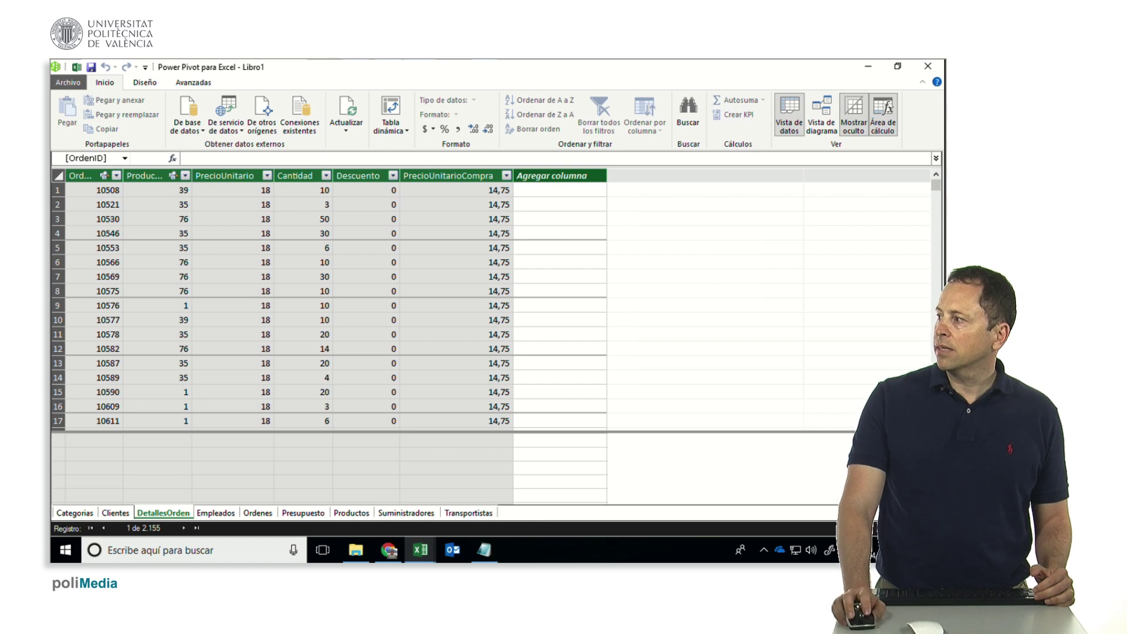
pyautogui.click(546, 191)
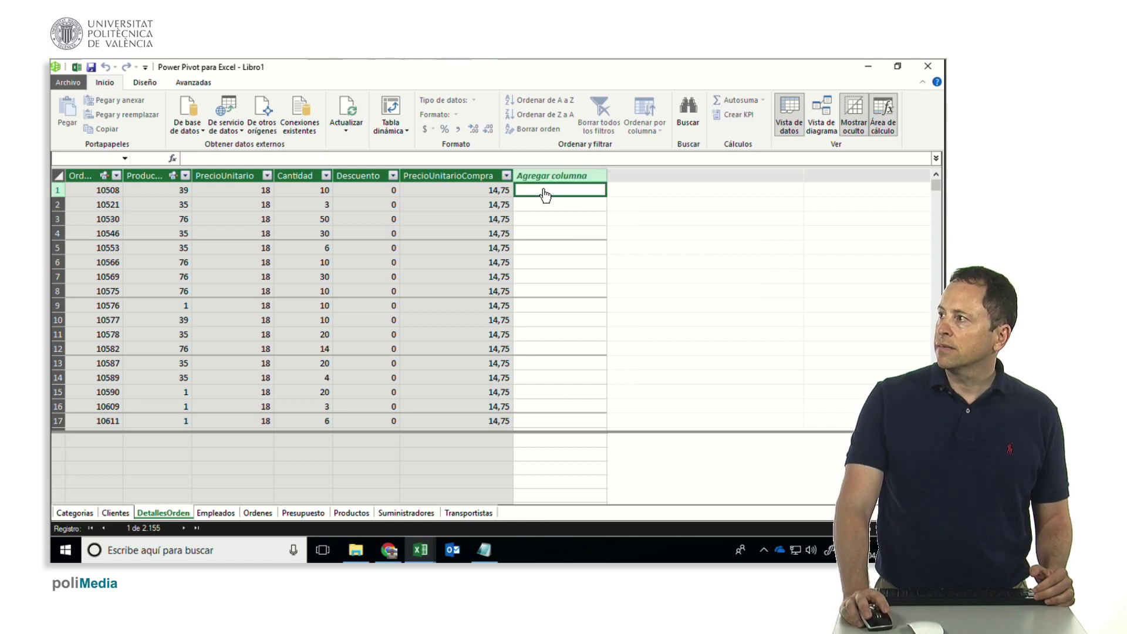
pyautogui.click(320, 155)
pyautogui.write('=')
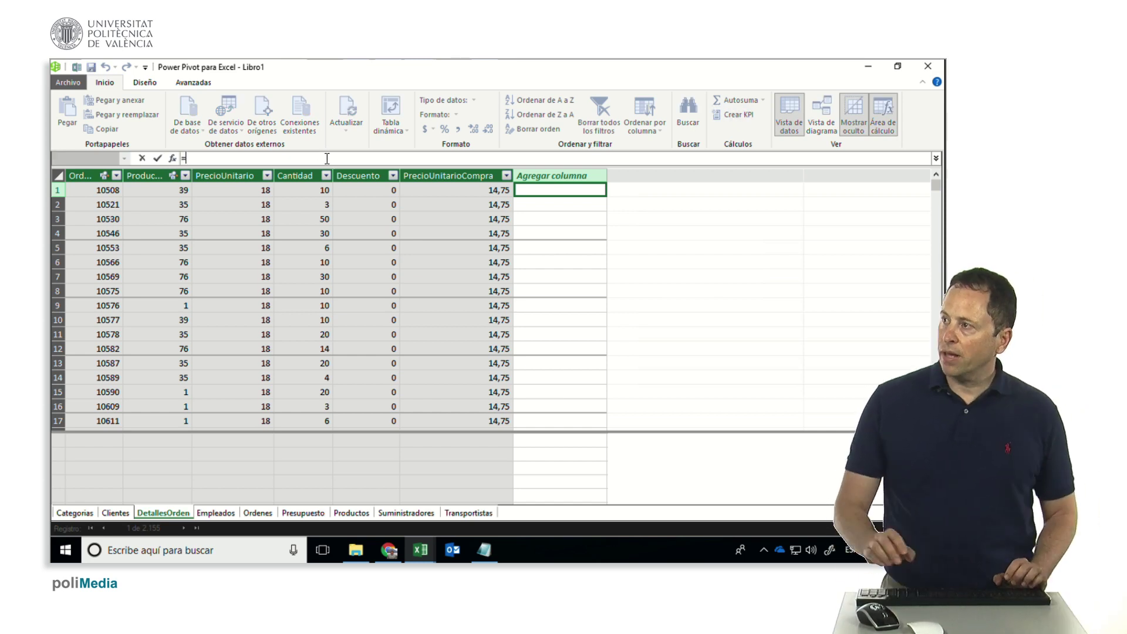
pyautogui.write('precio')
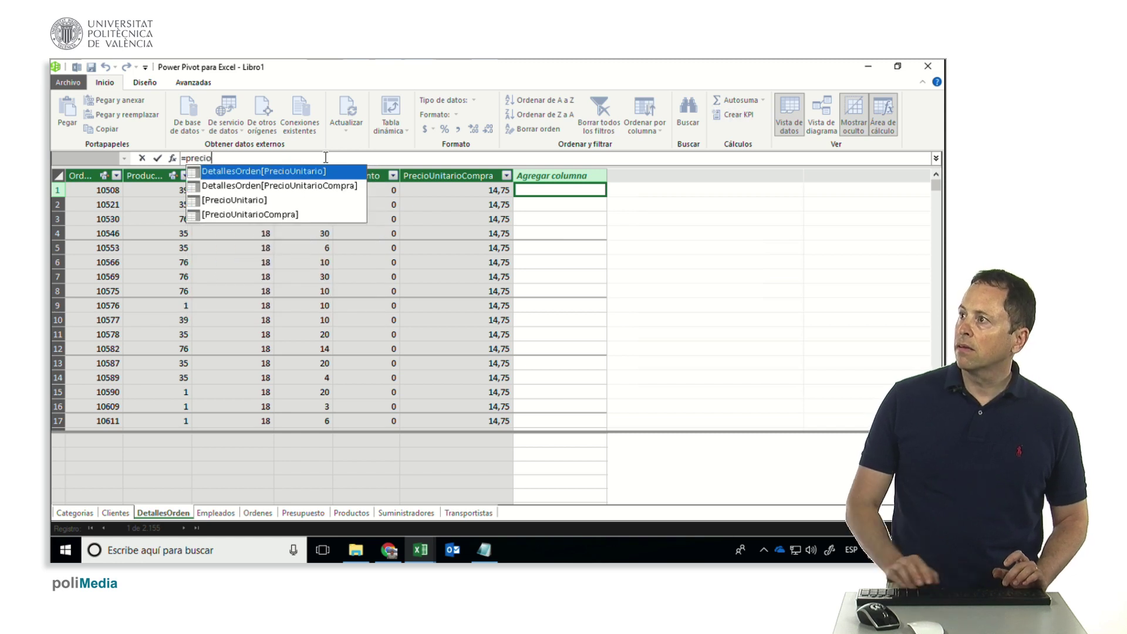
pyautogui.doubleClick(312, 171)
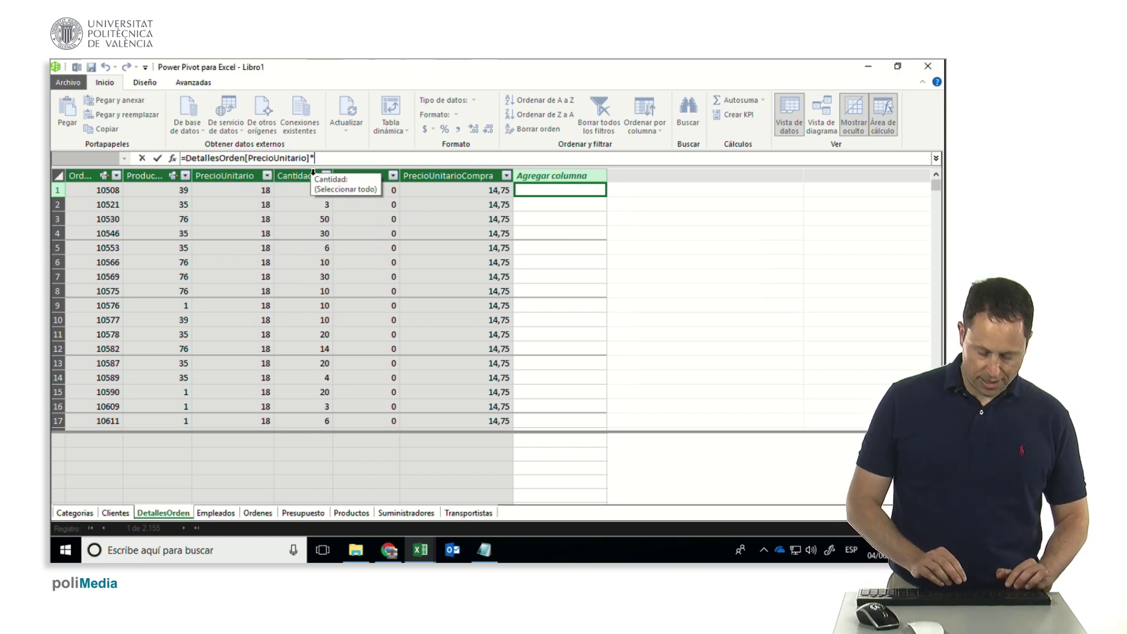
pyautogui.write('*Ca')
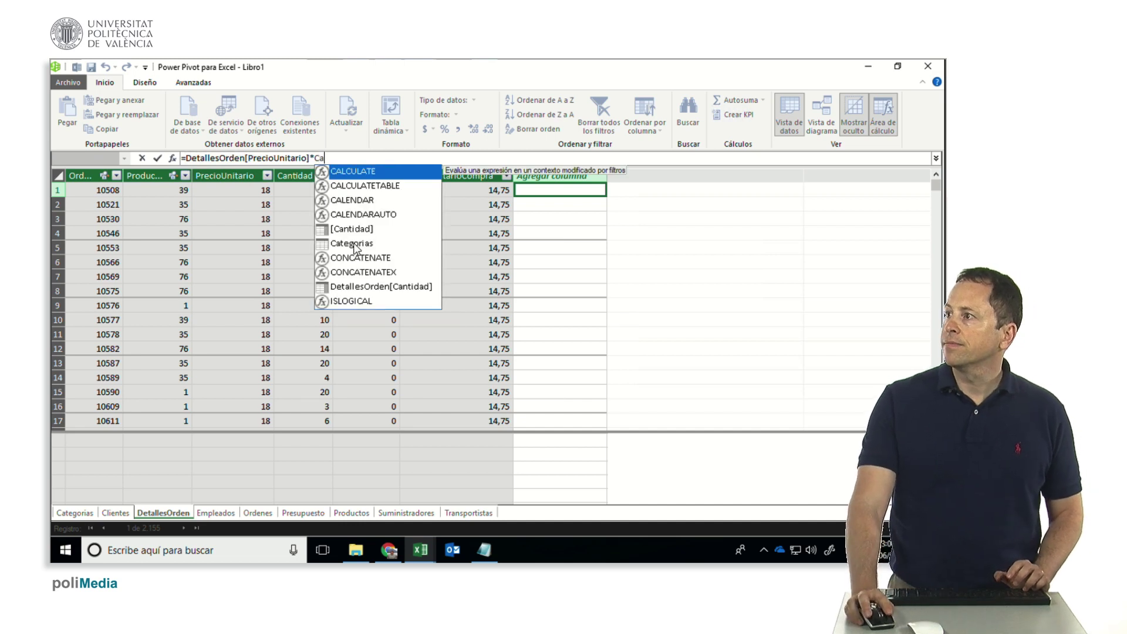
pyautogui.doubleClick(358, 229)
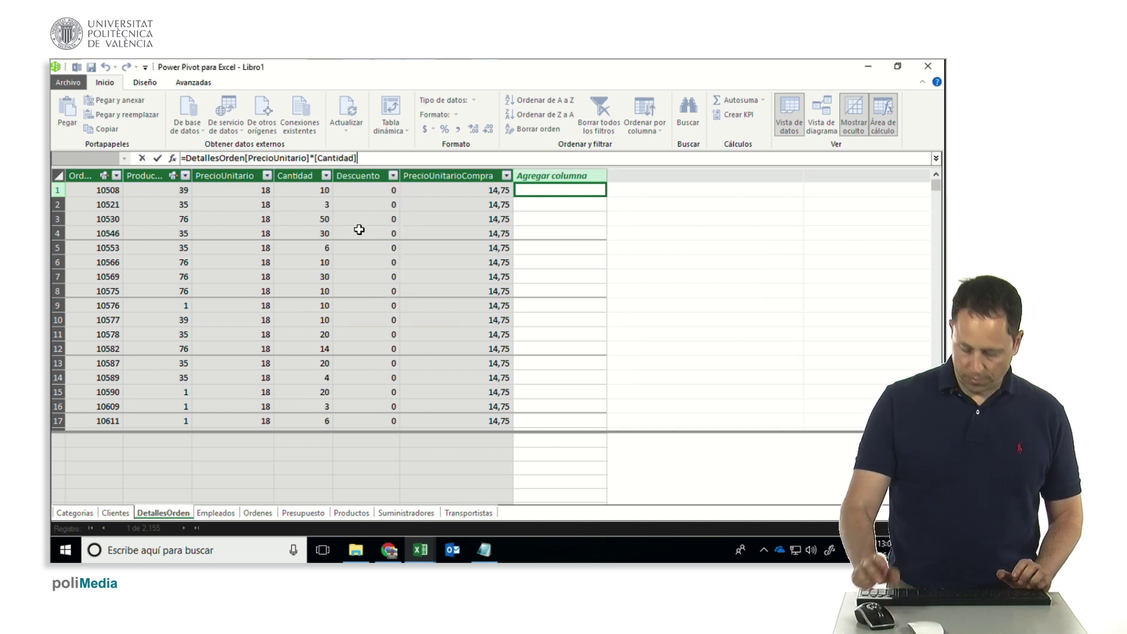
pyautogui.write('*')
pyautogui.write('(1')
pyautogui.write('-DS')
pyautogui.write('es')
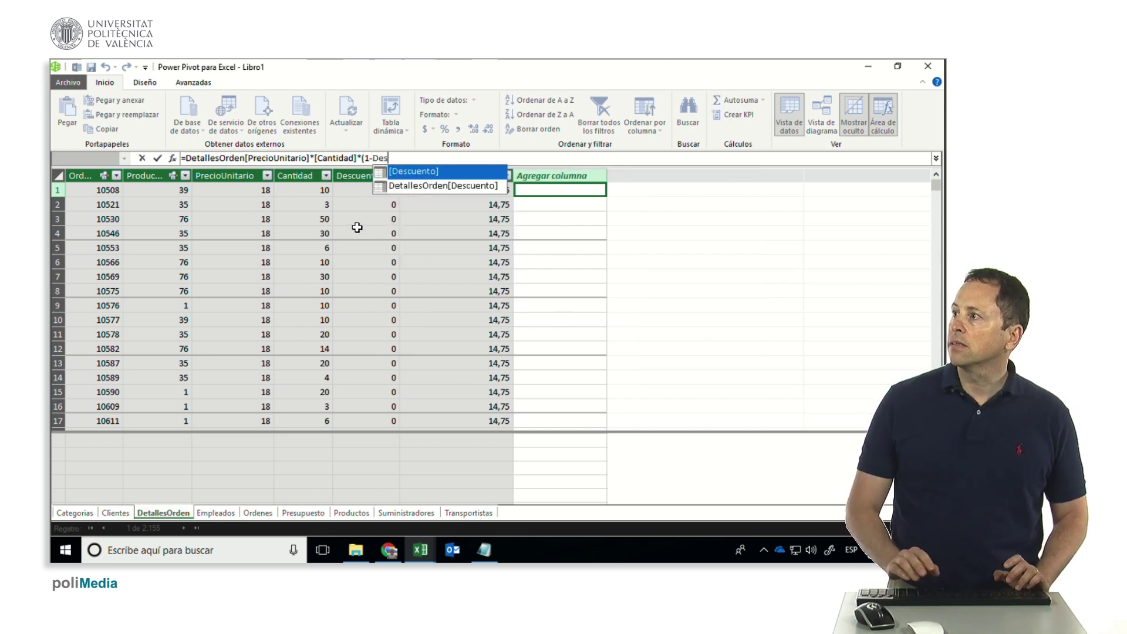
pyautogui.doubleClick(428, 187)
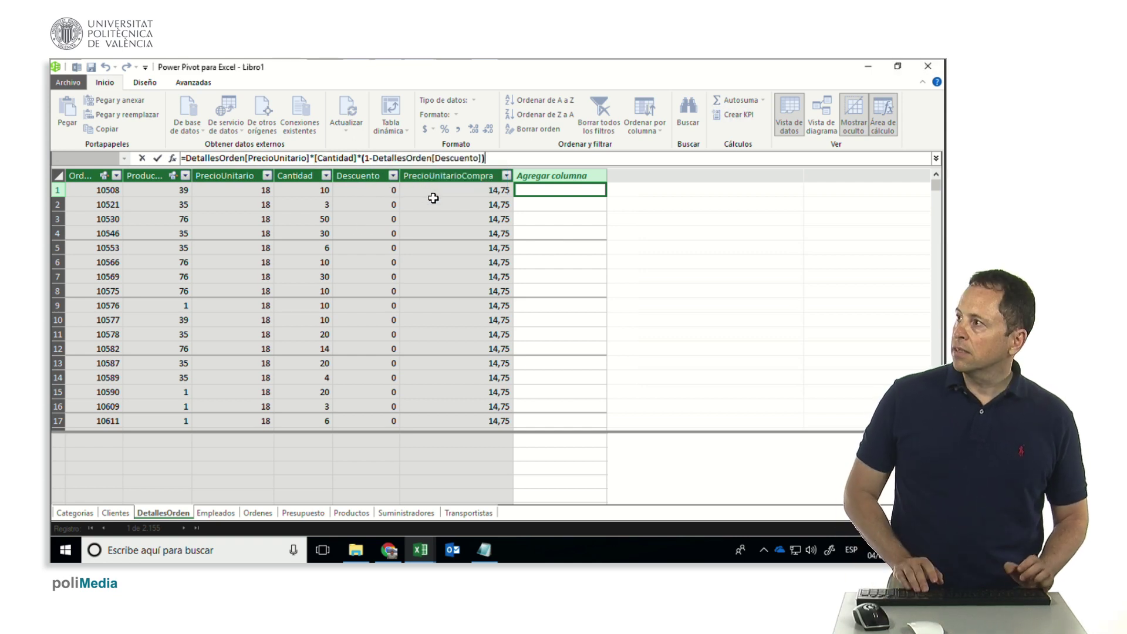
pyautogui.press('Return')
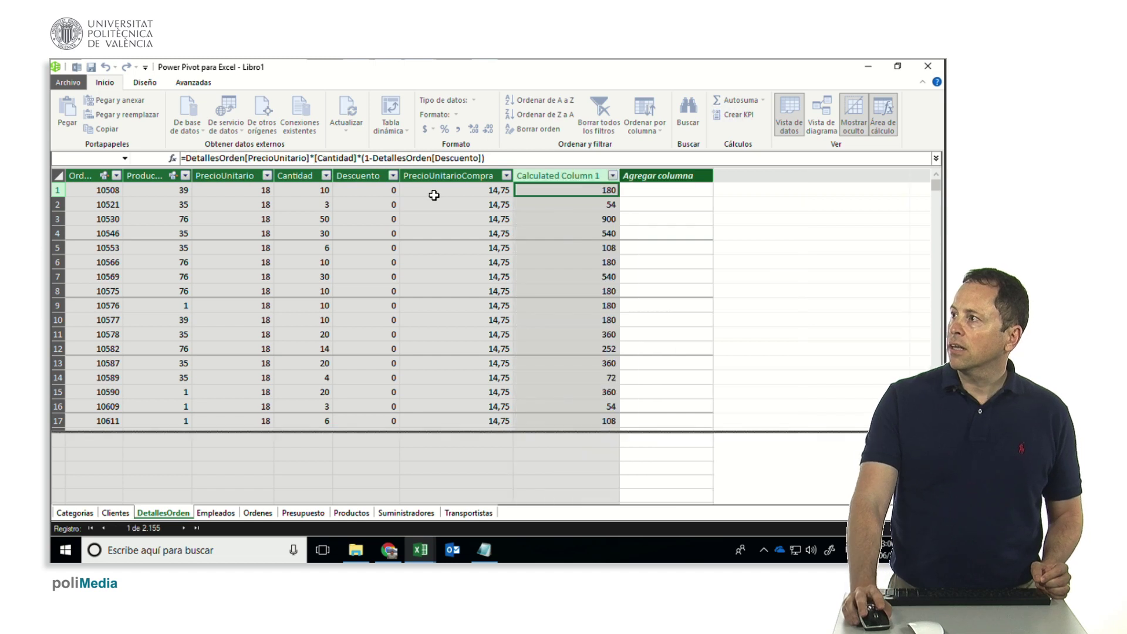
# Rename the new calculated column to PrecioTotal
pyautogui.doubleClick(562, 175)
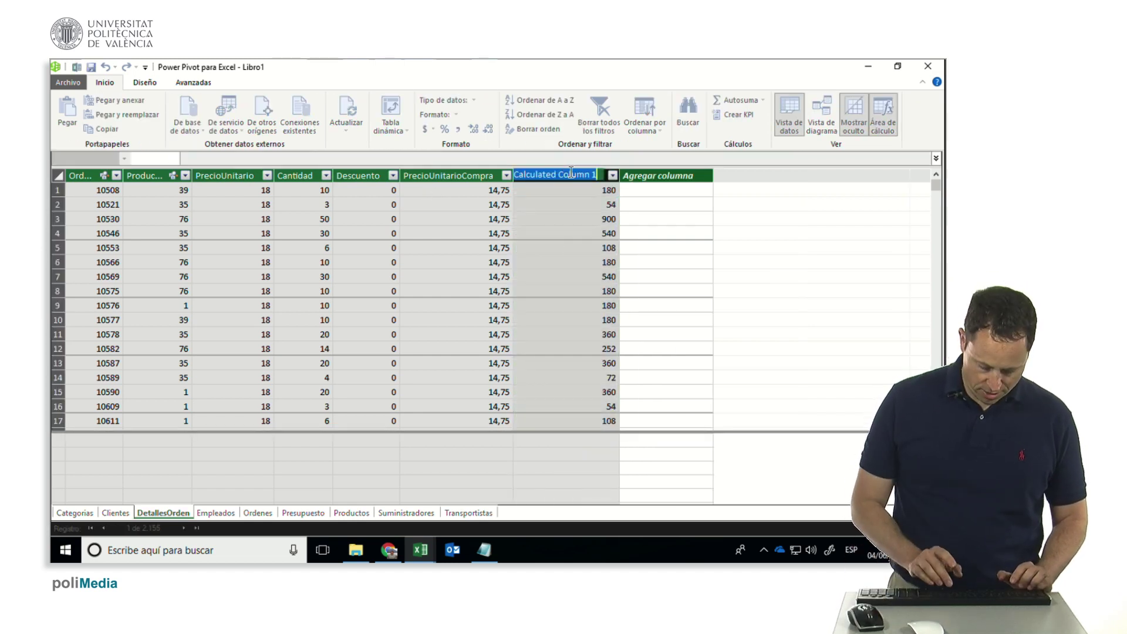
pyautogui.write('Prec')
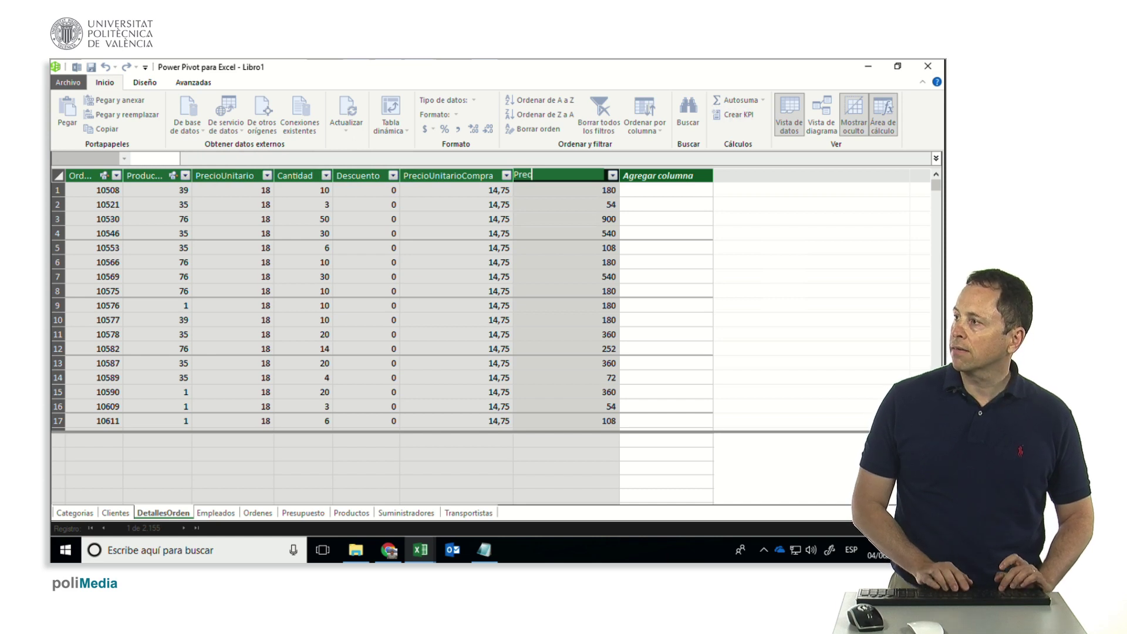
pyautogui.write('ioTotal')
pyautogui.press('Return')
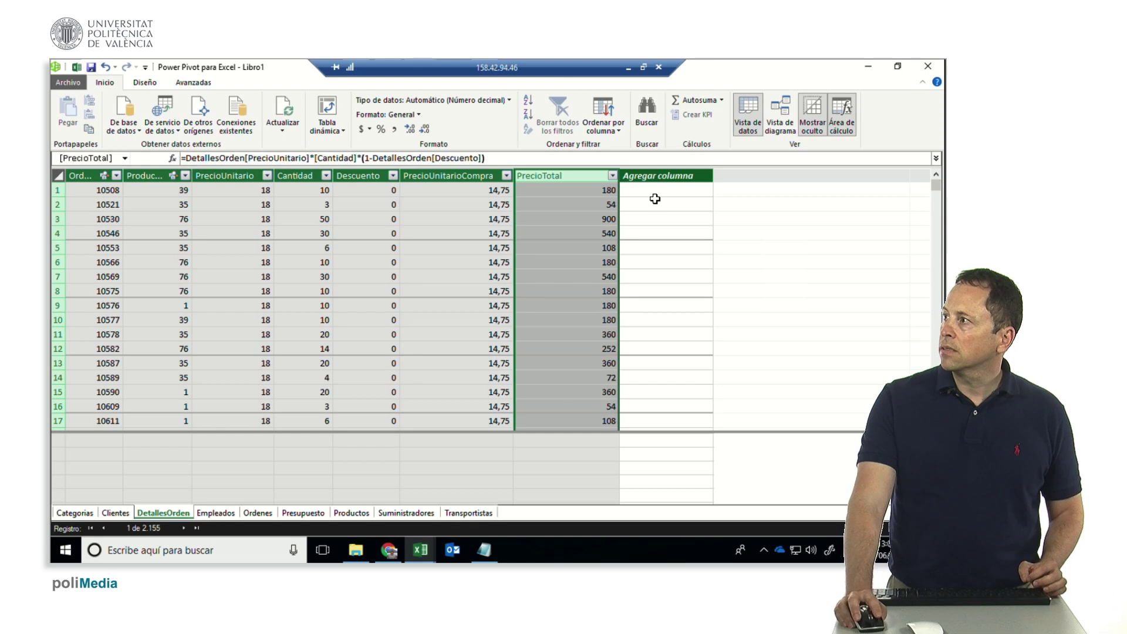
pyautogui.click(659, 189)
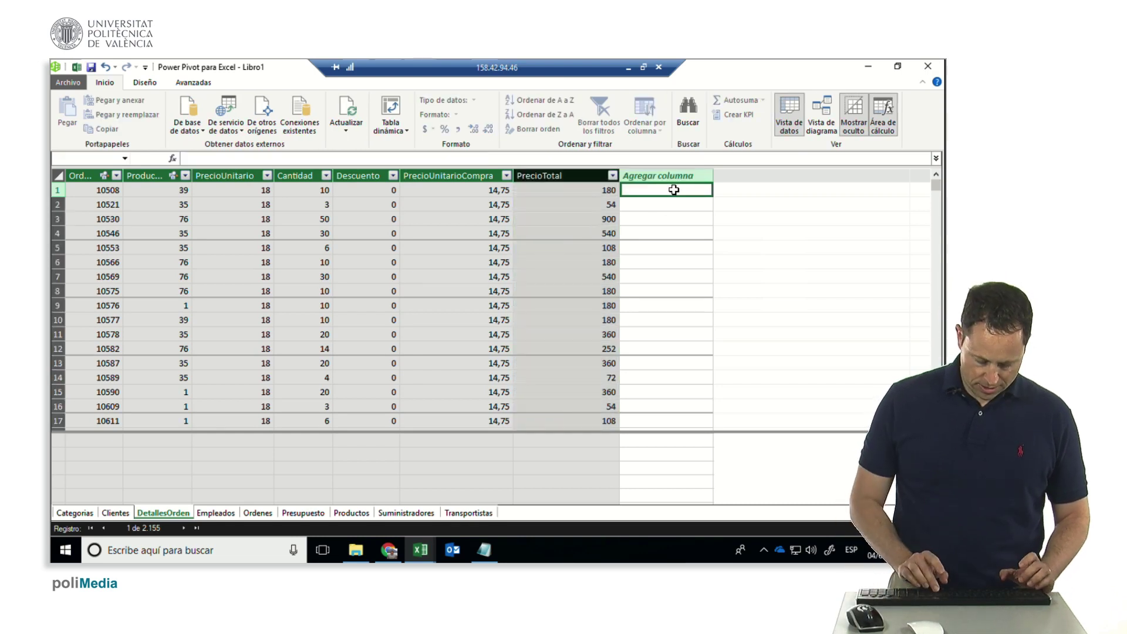
# Add a calculated column =DetallesOrden[PrecioUnitario]*[Cantidad]*[Descuento] to DetallesOrden
pyautogui.write('+precio')
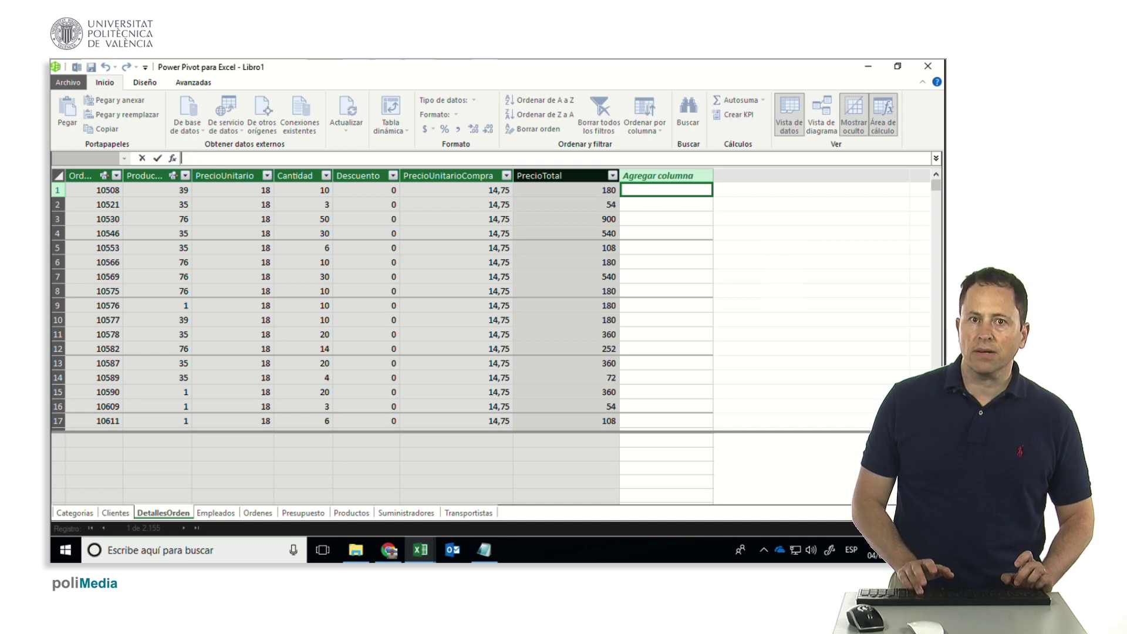
pyautogui.write('=pre')
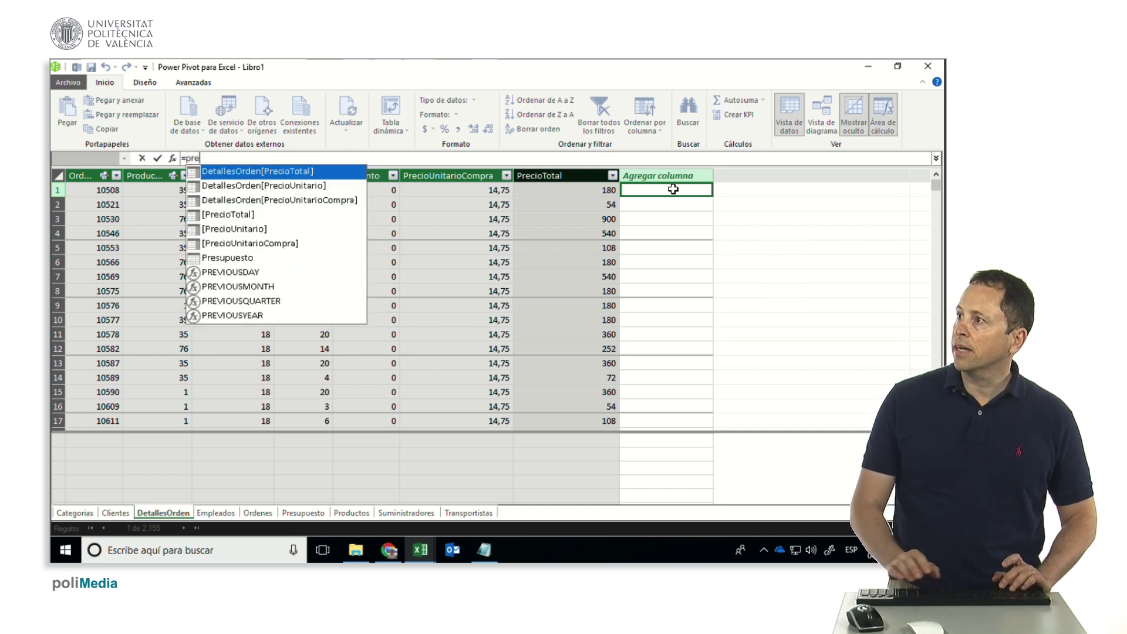
pyautogui.doubleClick(315, 185)
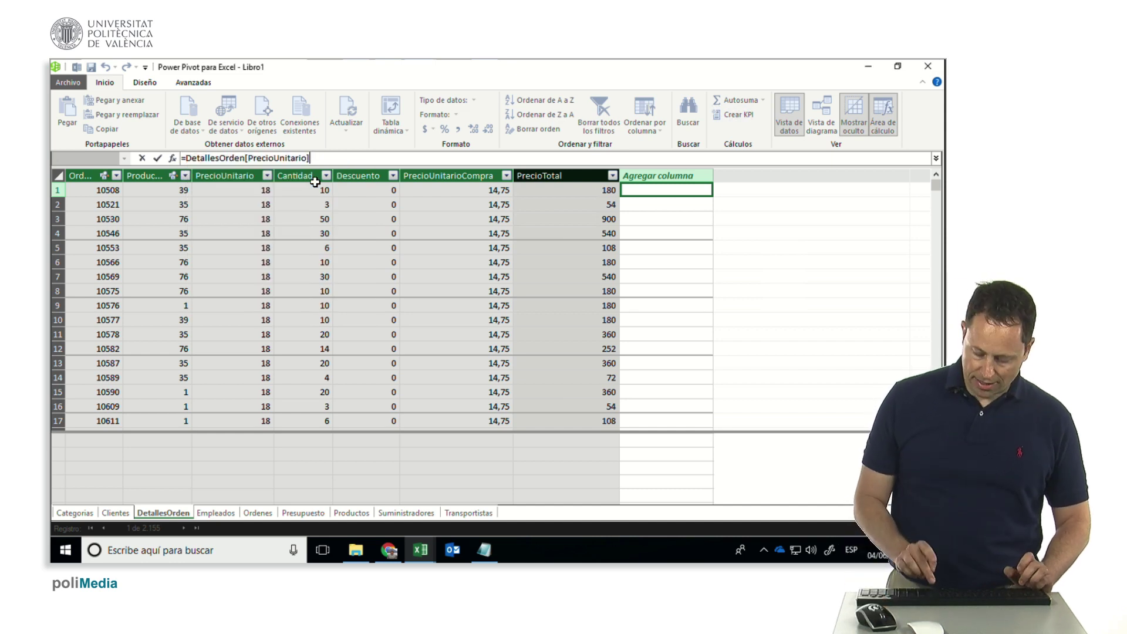
pyautogui.write('*')
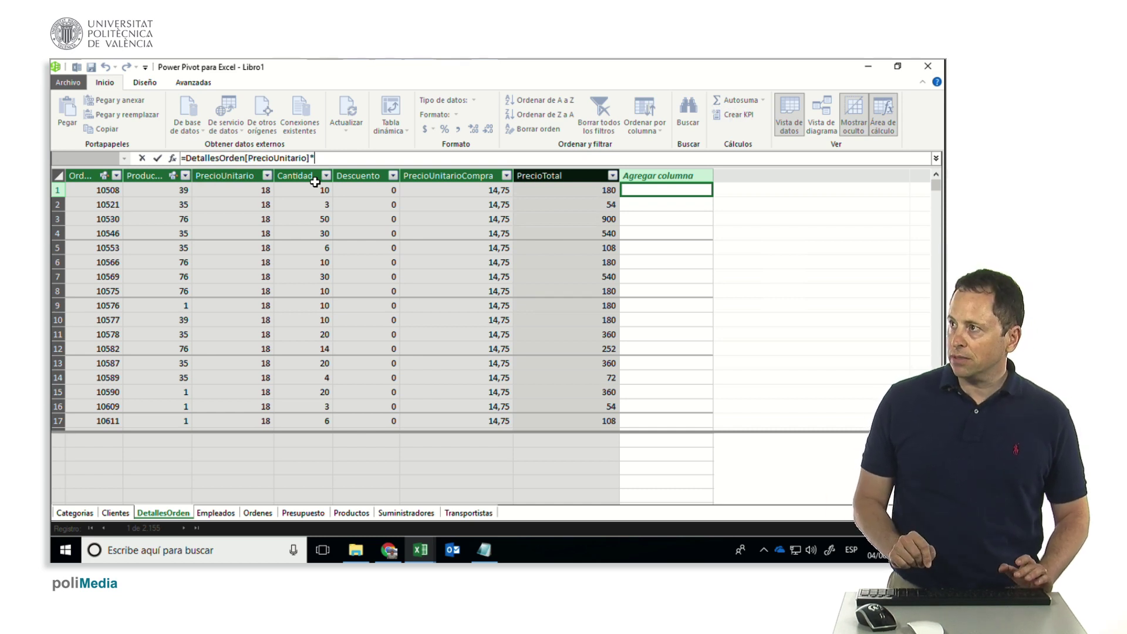
pyautogui.write('cant')
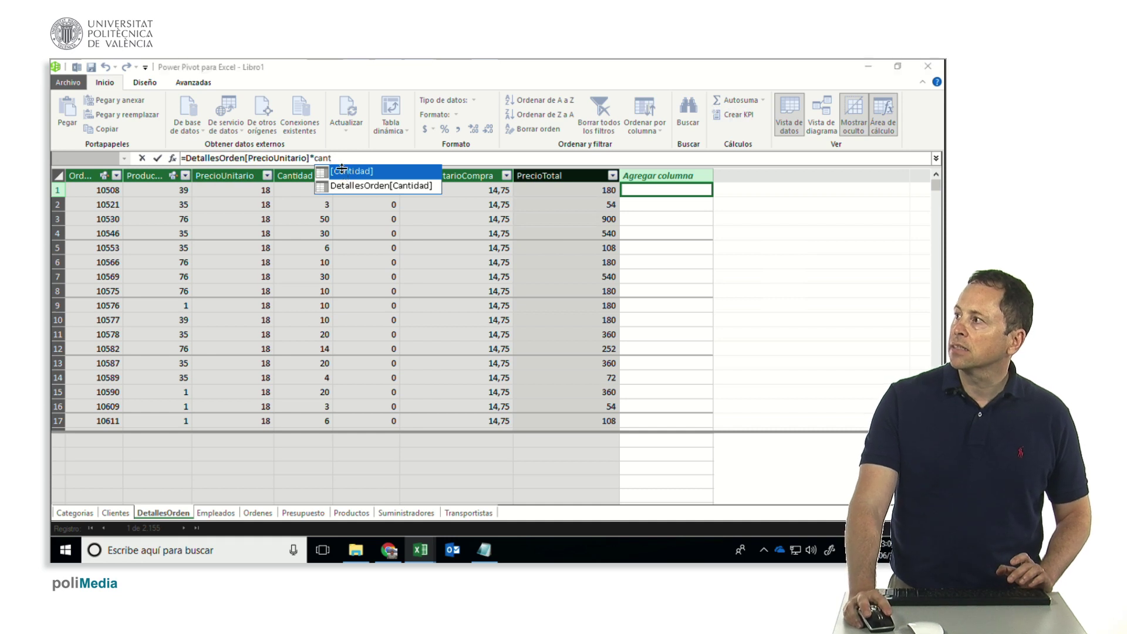
pyautogui.doubleClick(342, 172)
pyautogui.write('*D')
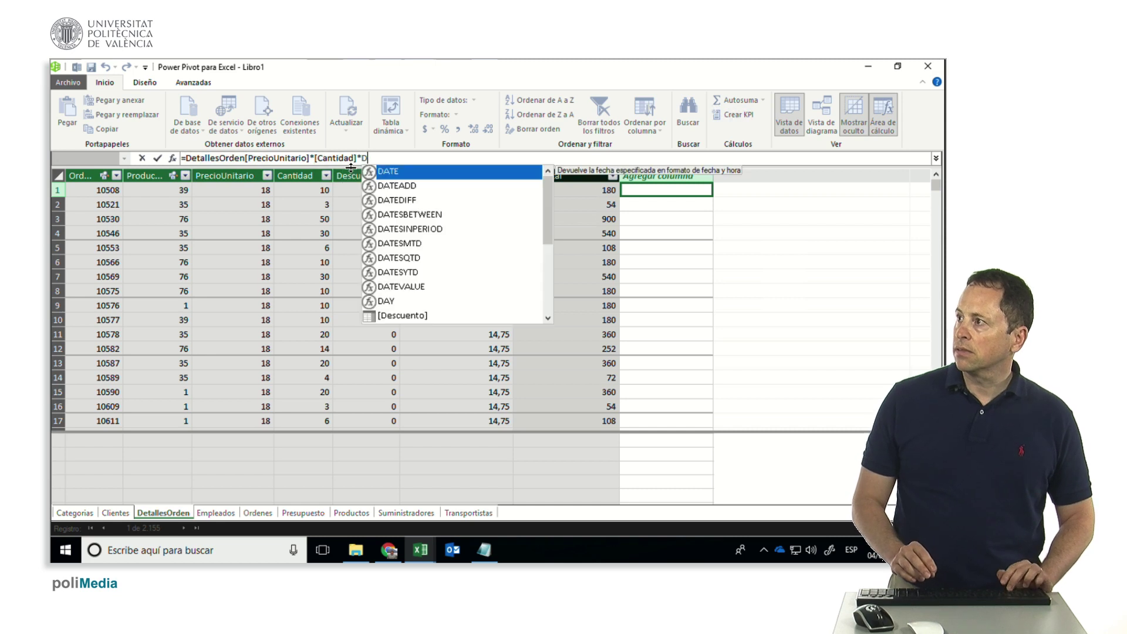
pyautogui.write('e')
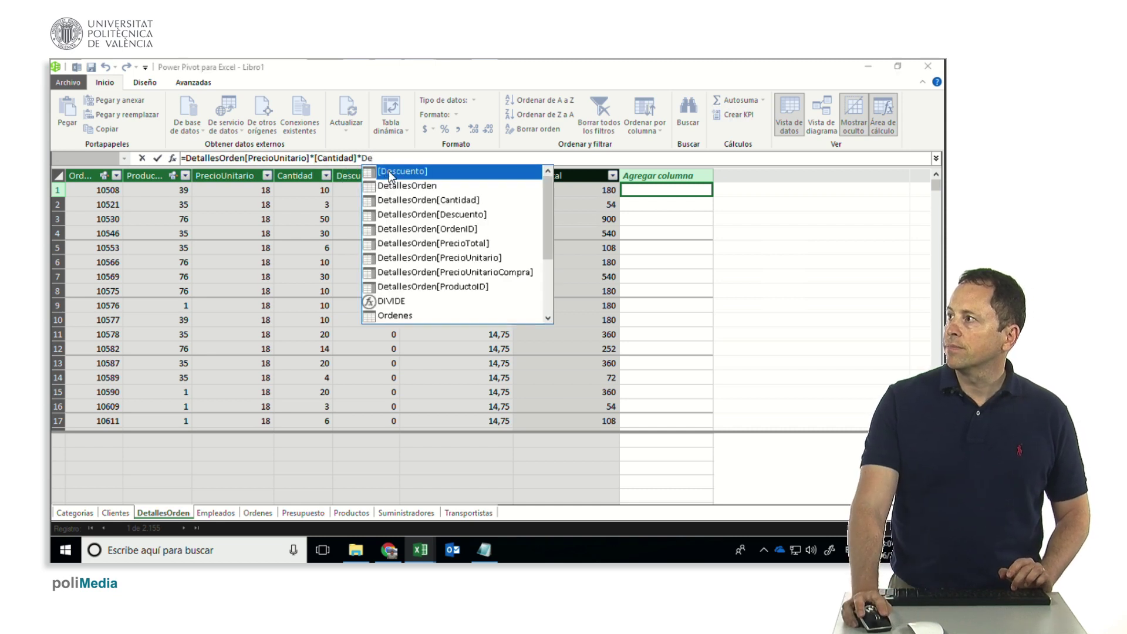
pyautogui.doubleClick(389, 171)
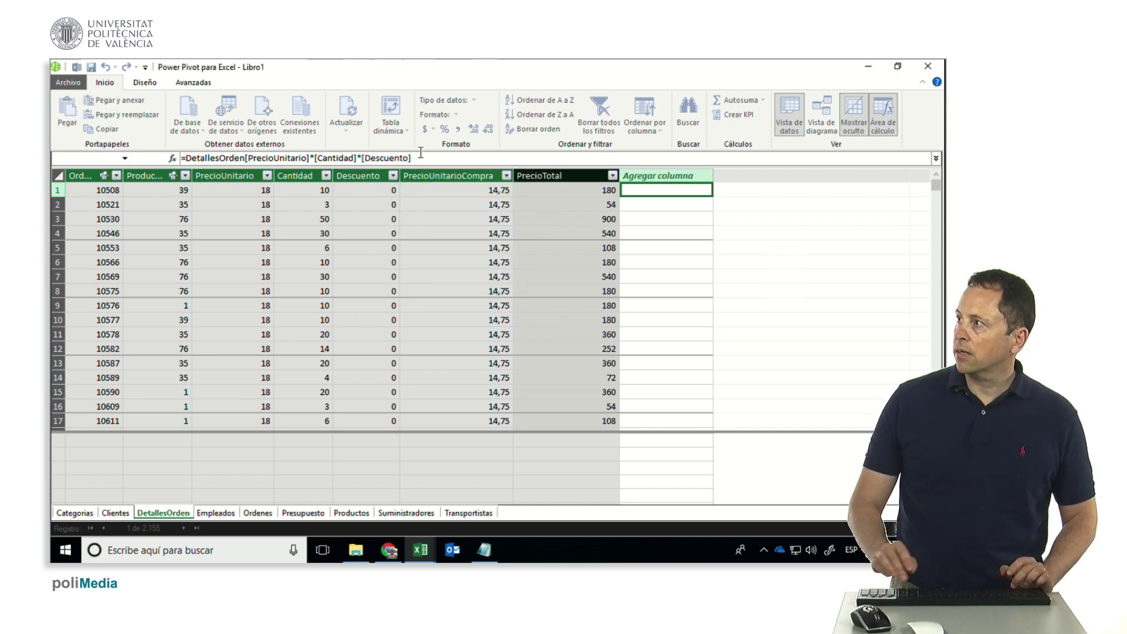
pyautogui.press('Return')
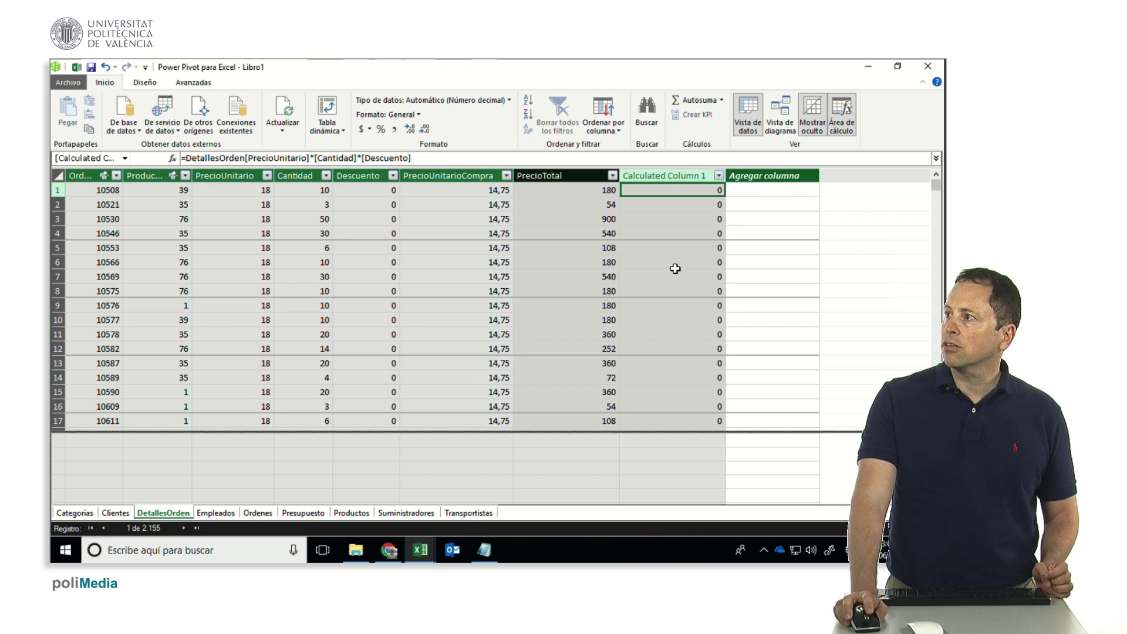
# Format Calculated Column 1 as a percentage and scroll down to check its values
pyautogui.click(381, 129)
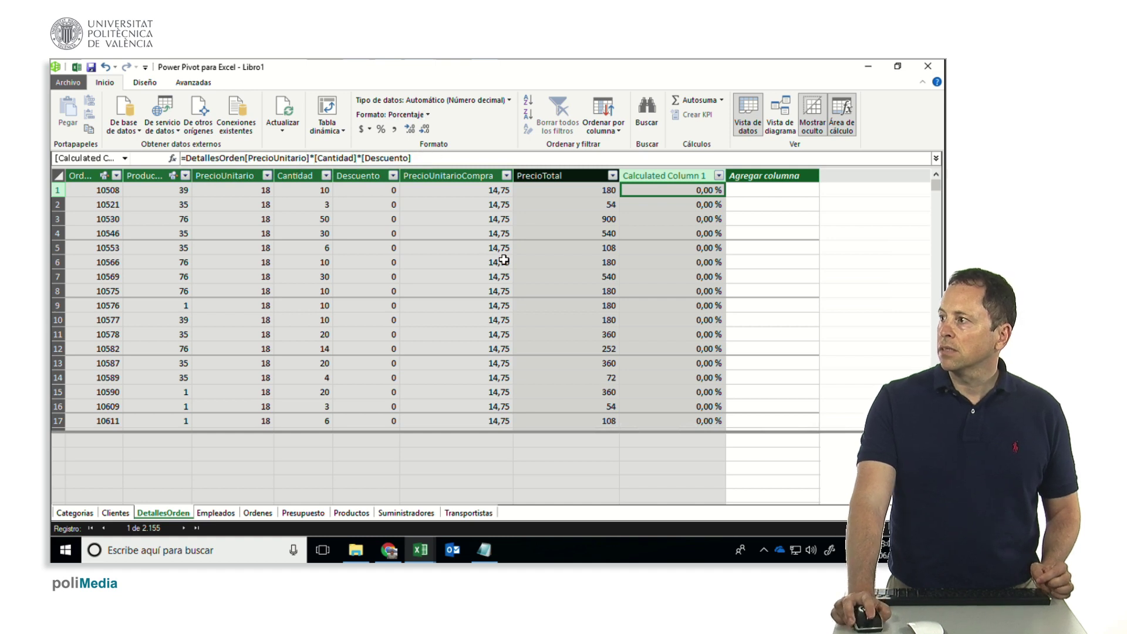
pyautogui.scroll(-1, 403, 251)
pyautogui.scroll(-2, 428, 244)
pyautogui.scroll(-2, 440, 254)
pyautogui.scroll(-2, 452, 276)
pyautogui.scroll(-20, 453, 305)
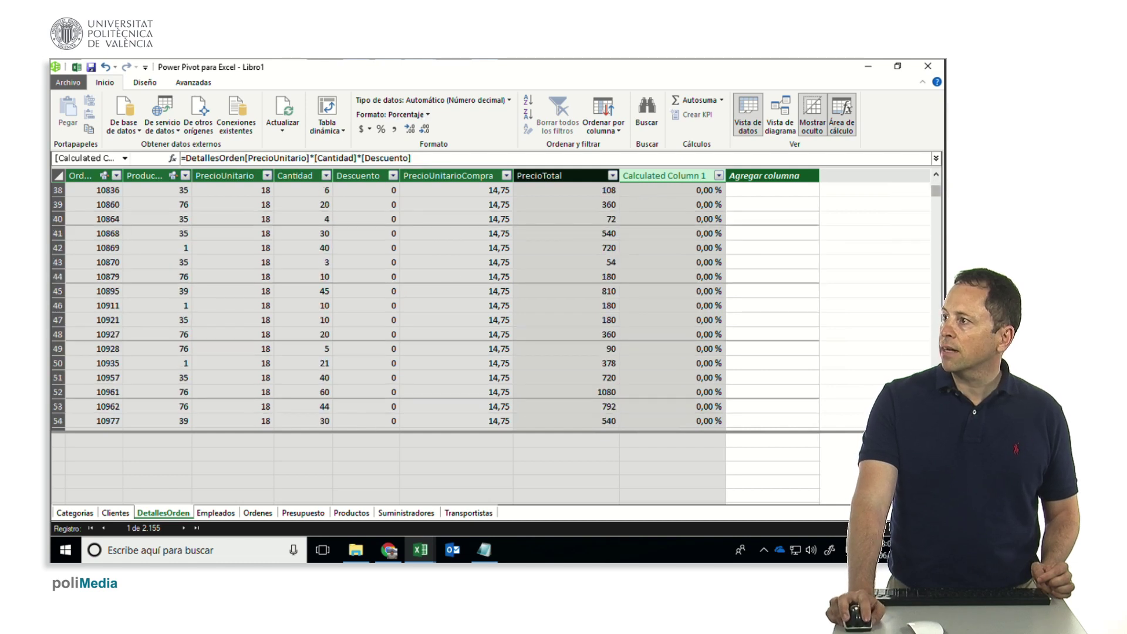
pyautogui.scroll(-20, 453, 305)
pyautogui.scroll(-20, 453, 305)
pyautogui.scroll(-20, 452, 305)
pyautogui.scroll(-5, 453, 305)
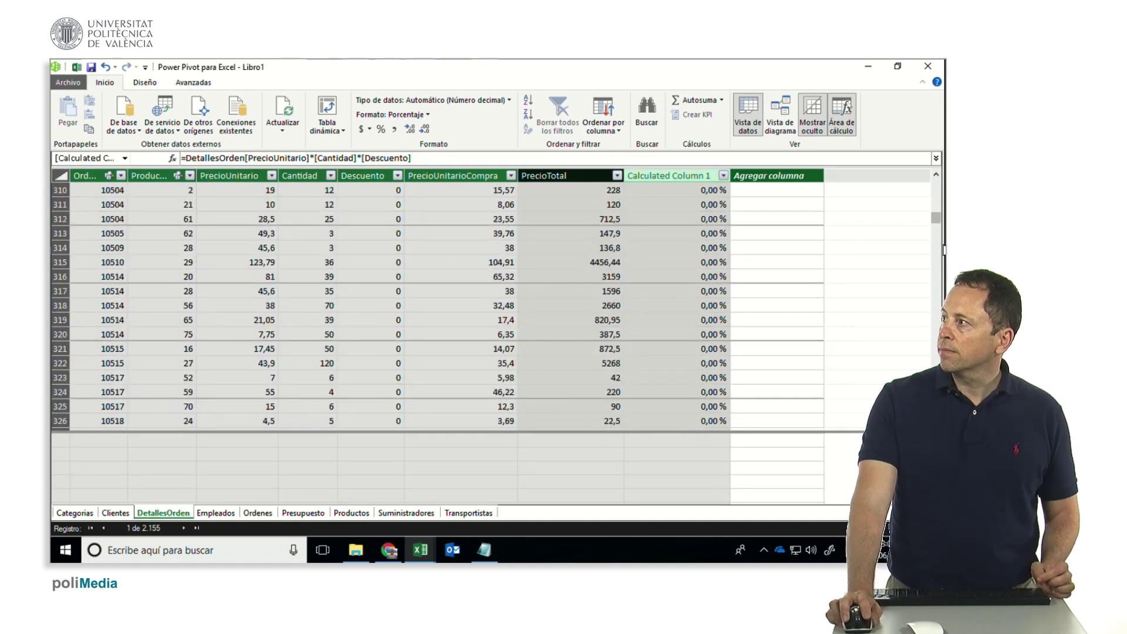
pyautogui.moveTo(936, 217)
pyautogui.mouseDown()
pyautogui.moveTo(935, 359)
pyautogui.moveTo(936, 308)
pyautogui.moveTo(935, 327)
pyautogui.mouseUp()
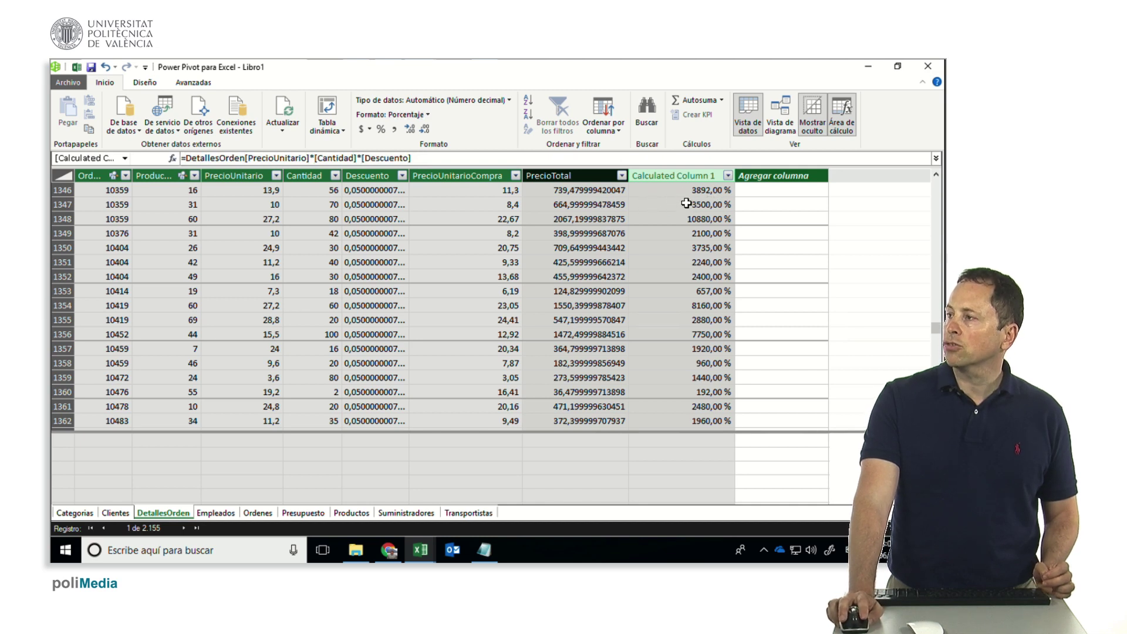
# Format both Calculated Column 1 and PrecioTotal as euro currency
pyautogui.click(368, 129)
pyautogui.click(375, 147)
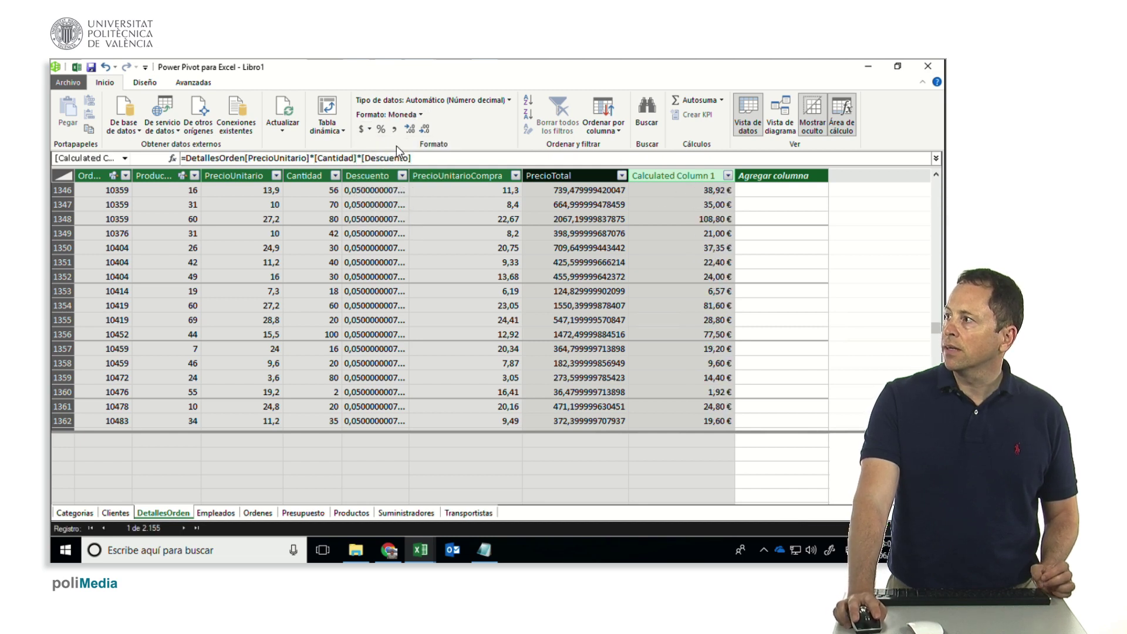
pyautogui.click(561, 171)
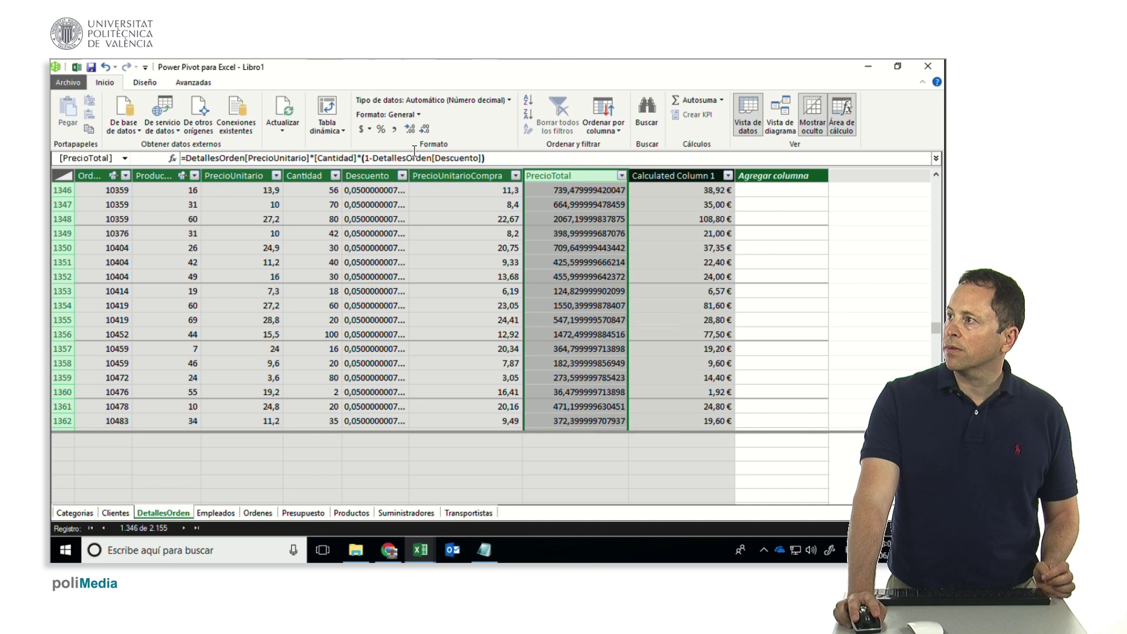
pyautogui.click(368, 130)
pyautogui.click(375, 145)
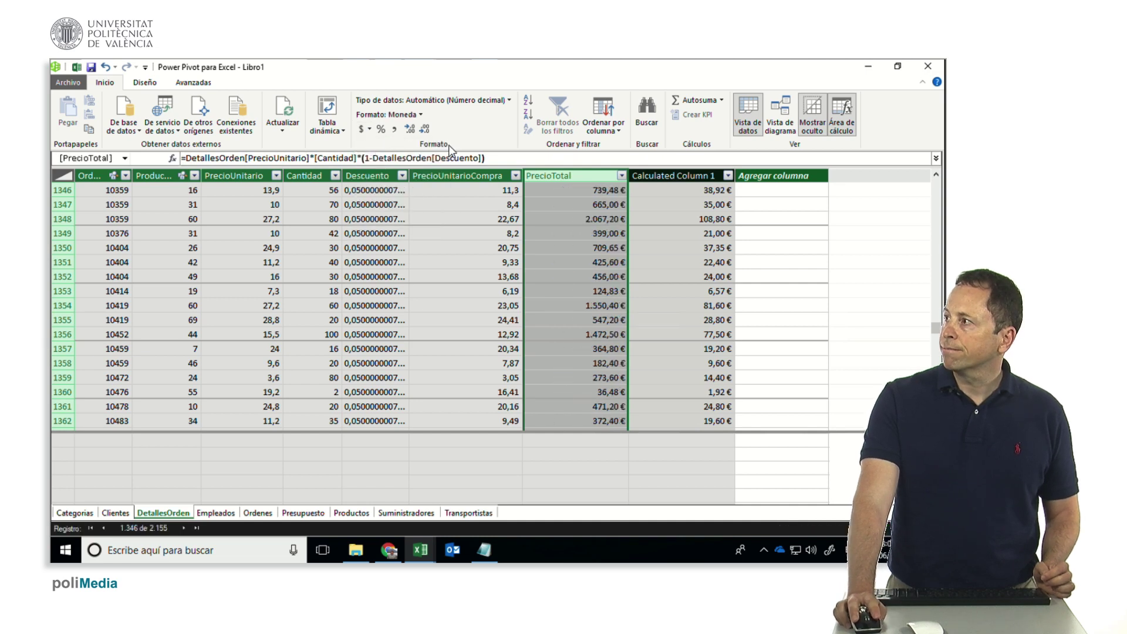
# Rename Calculated Column 1 to Descuento Total
pyautogui.doubleClick(662, 174)
pyautogui.write('Descuento Total')
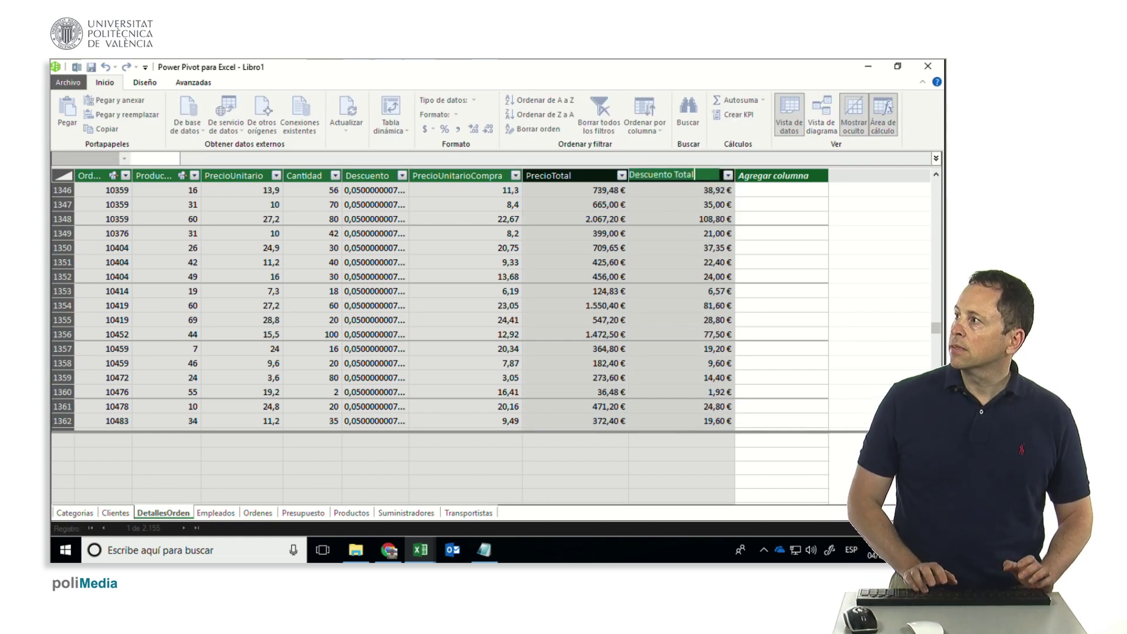
pyautogui.press('Return')
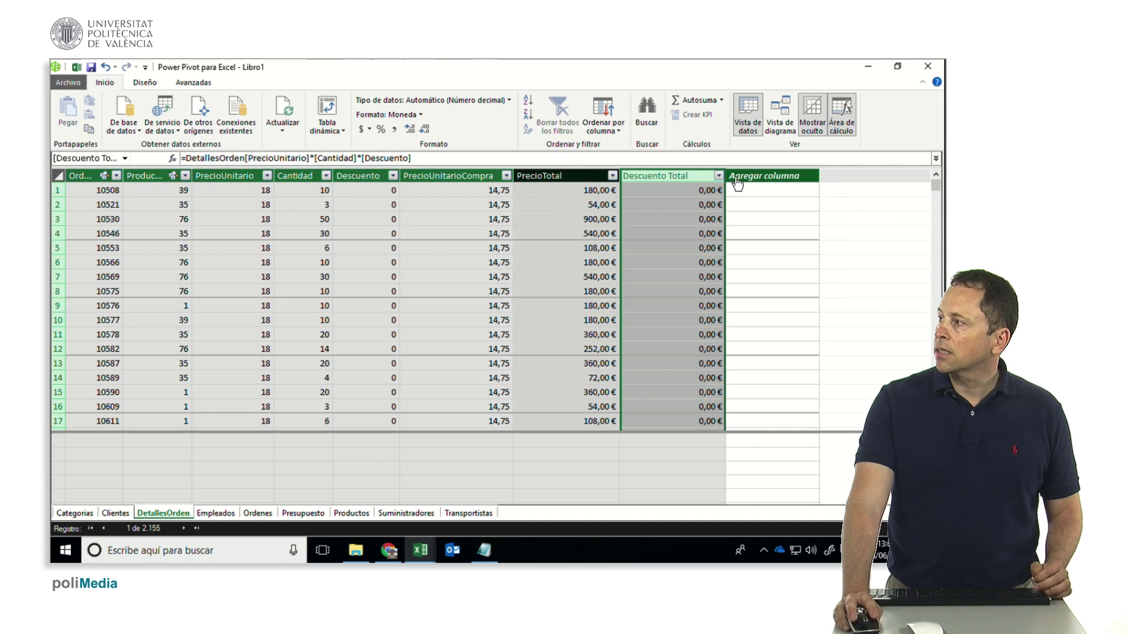
# Add a calculated column =[PrecioUnitarioCompra]*[Cantidad], dismissing the syntax error along the way
pyautogui.click(753, 190)
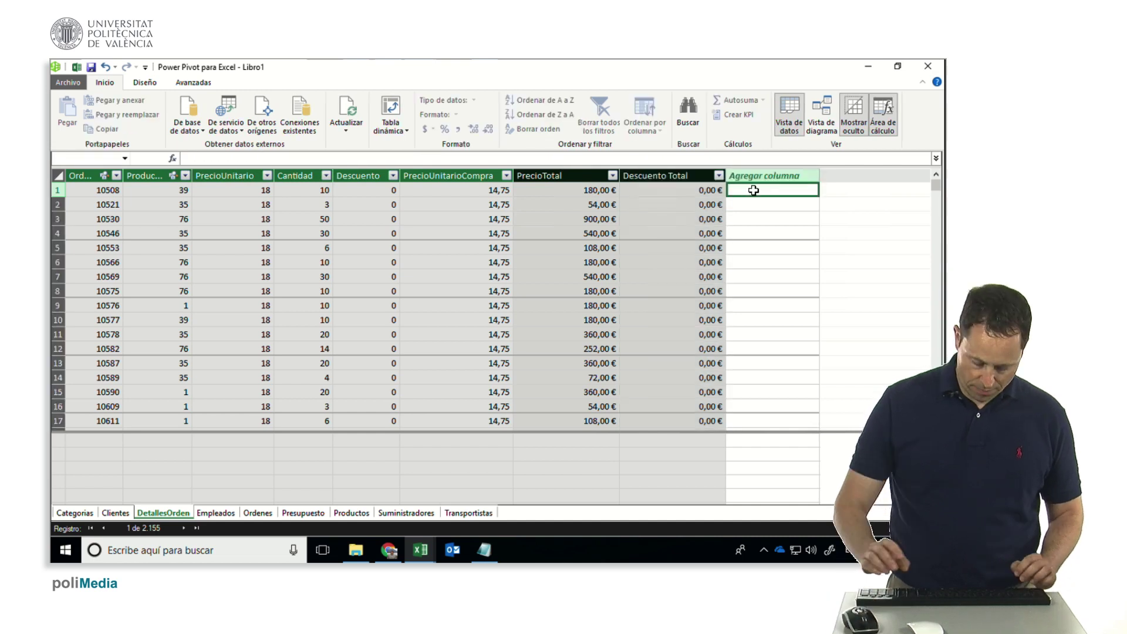
pyautogui.write('=pre')
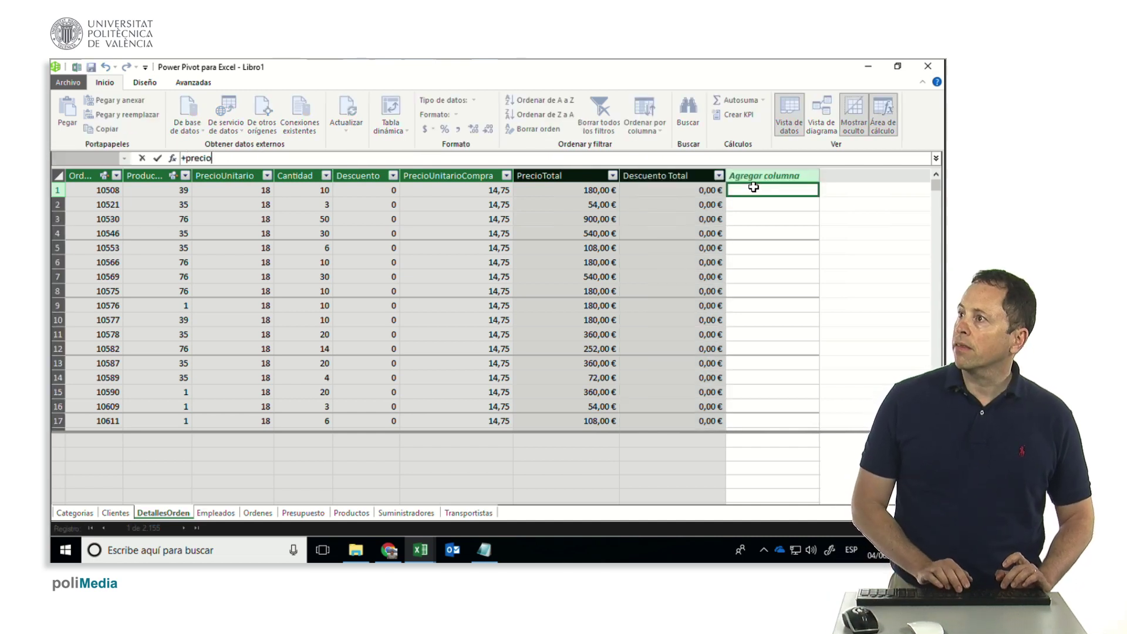
pyautogui.press('BackSpace')
pyautogui.press('BackSpace')
pyautogui.press('BackSpace')
pyautogui.write('=')
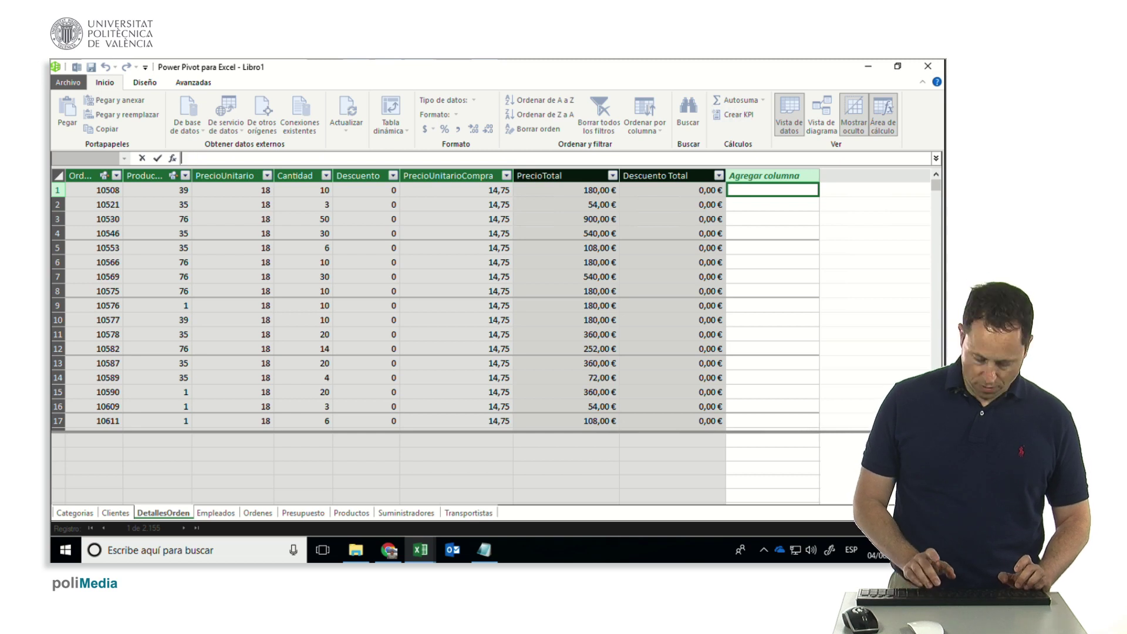
pyautogui.write('recop')
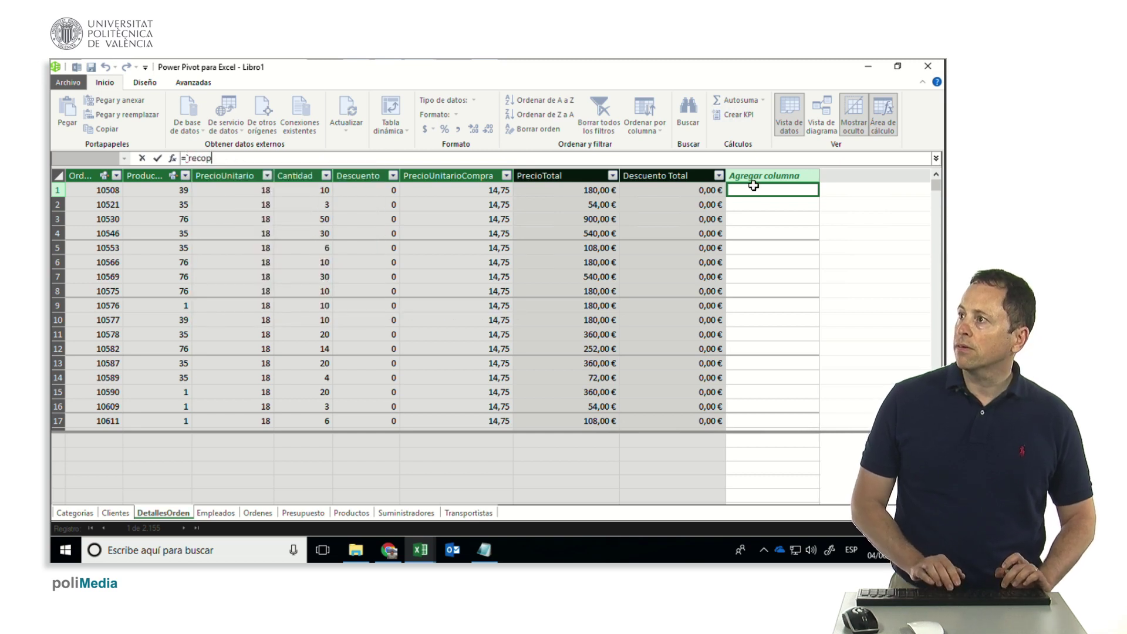
pyautogui.write('rec')
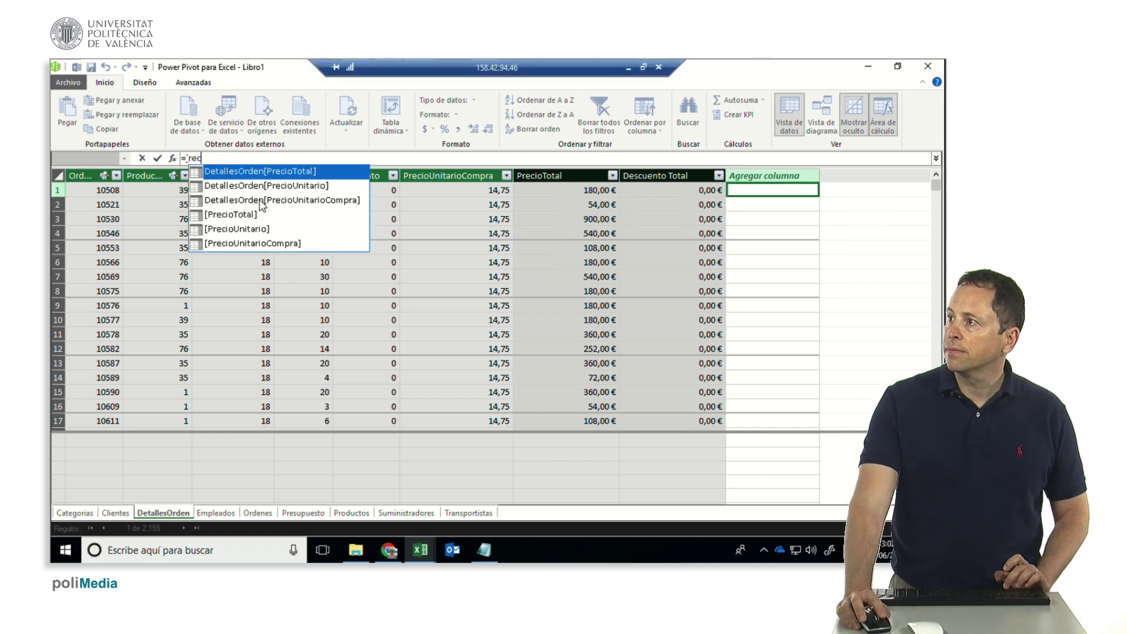
pyautogui.doubleClick(264, 242)
pyautogui.write('*Can')
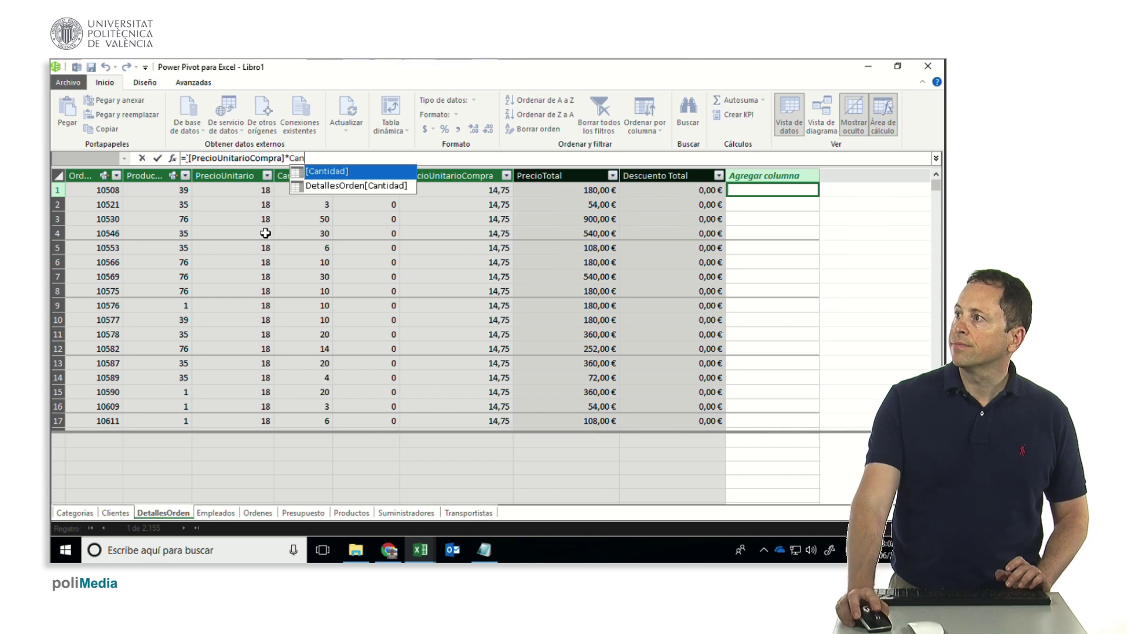
pyautogui.doubleClick(340, 171)
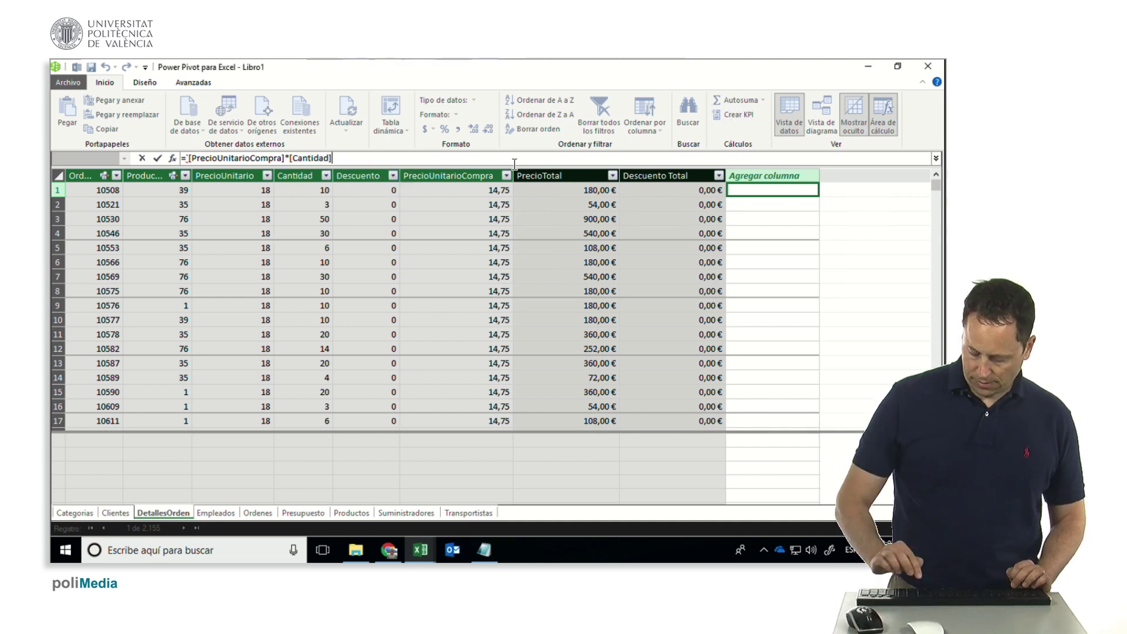
pyautogui.press('Return')
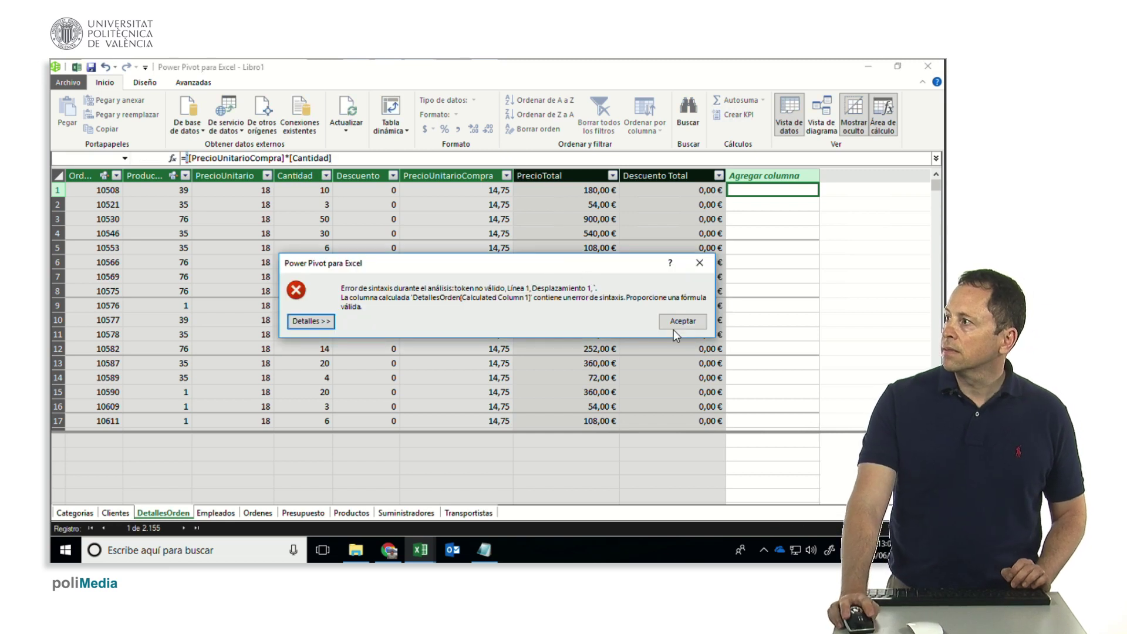
pyautogui.click(683, 322)
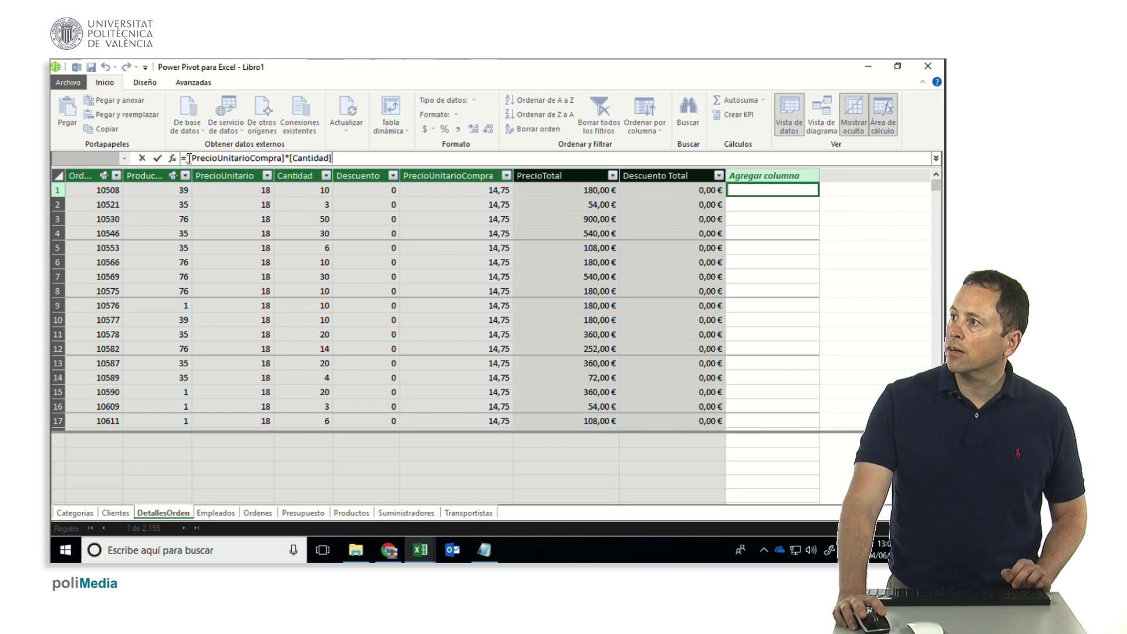
pyautogui.press('Return')
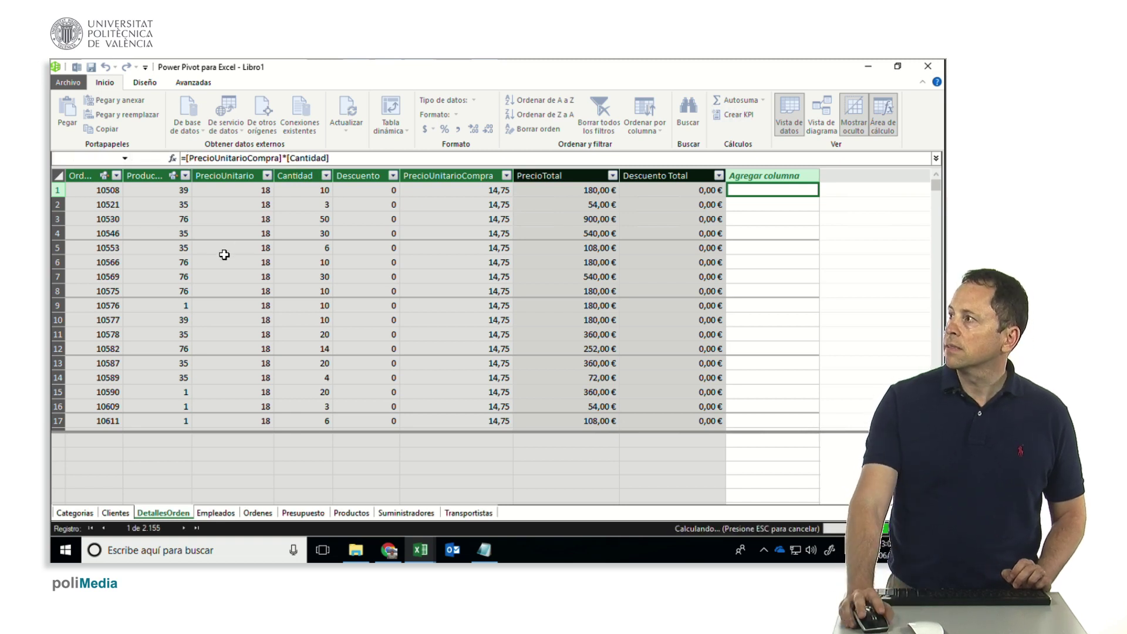
# Rename the new column to PrecioTotalCompra
pyautogui.click(783, 169)
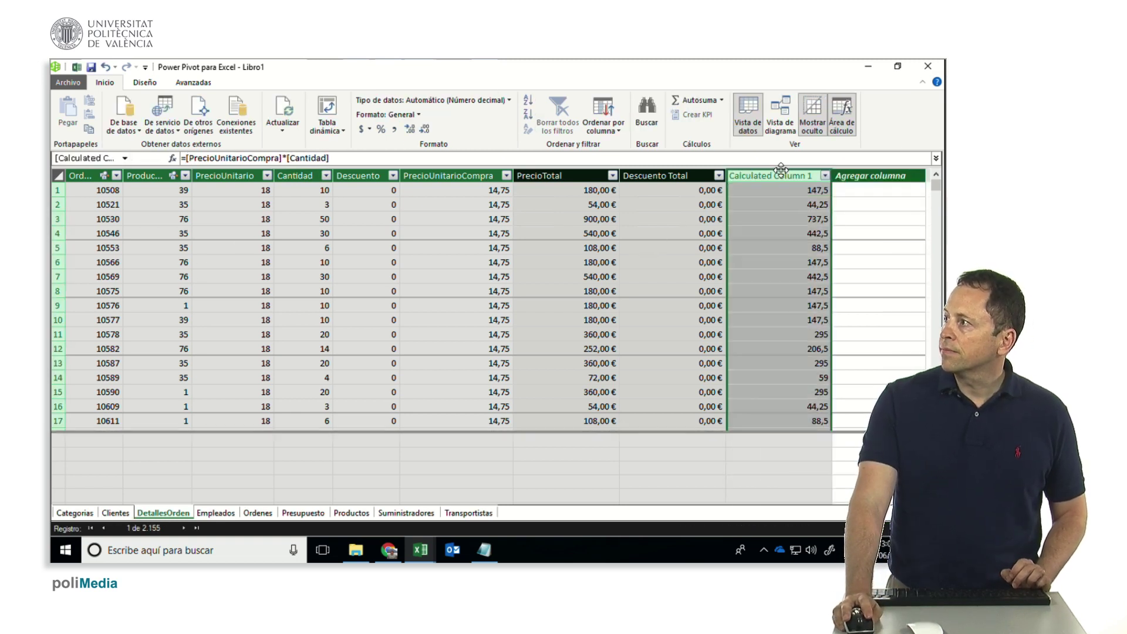
pyautogui.doubleClick(777, 173)
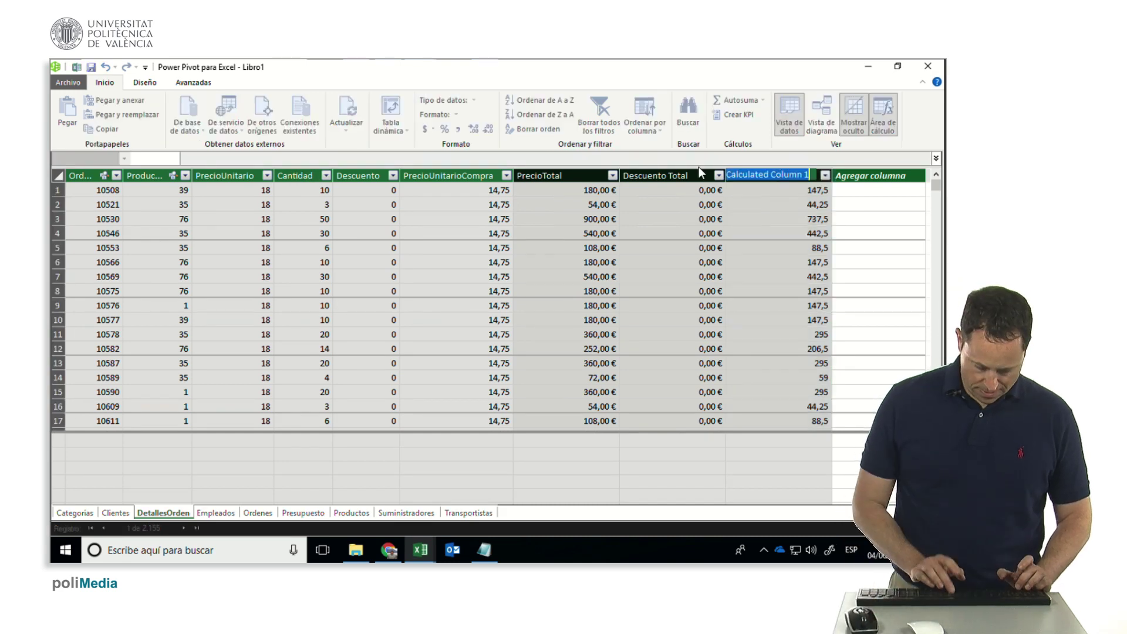
pyautogui.write('PrecioCom')
pyautogui.press('BackSpace')
pyautogui.press('BackSpace')
pyautogui.press('BackSpace')
pyautogui.write('TotalCompra')
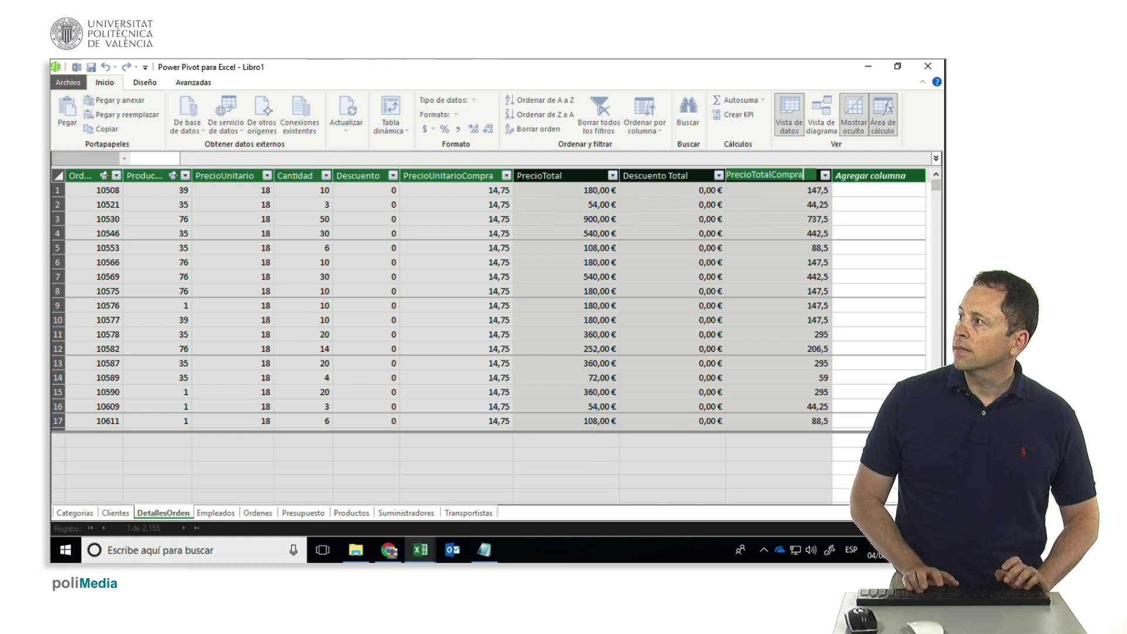
pyautogui.press('Return')
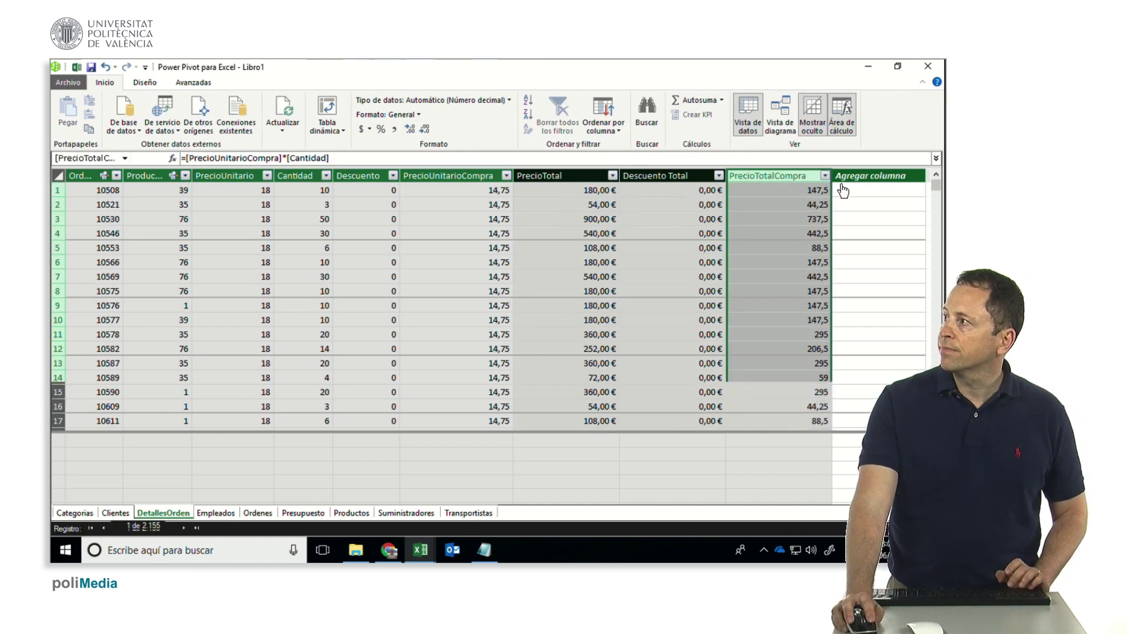
# Add a margin column with the formula =[PrecioTotal]/[PrecioTotalCompra]-1
pyautogui.click(840, 190)
pyautogui.write('=')
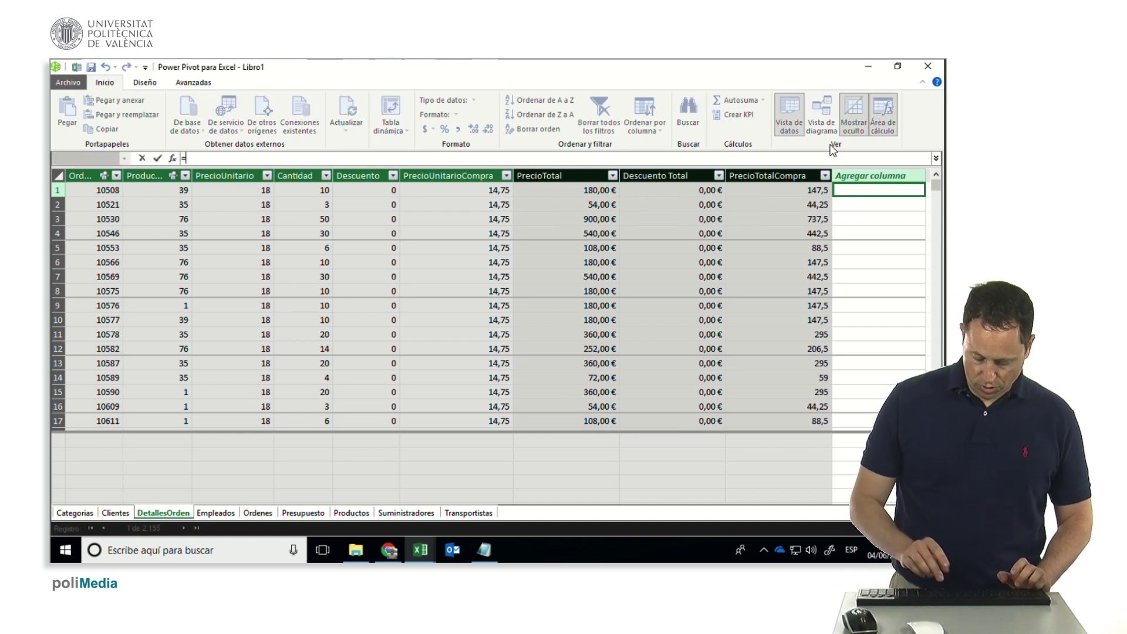
pyautogui.write('P')
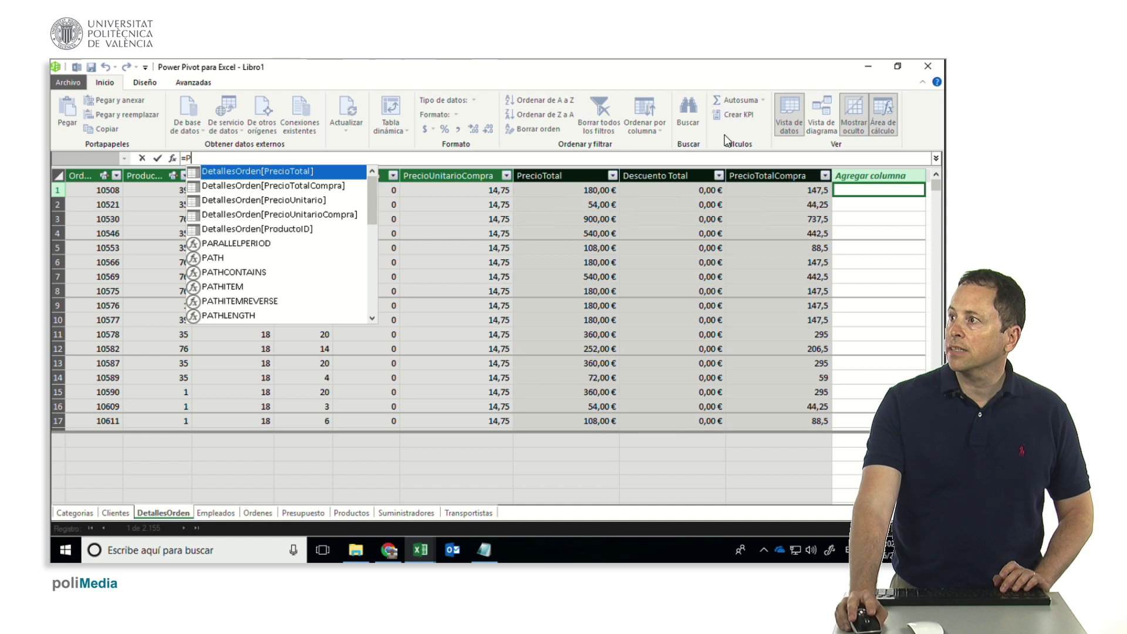
pyautogui.write('rec')
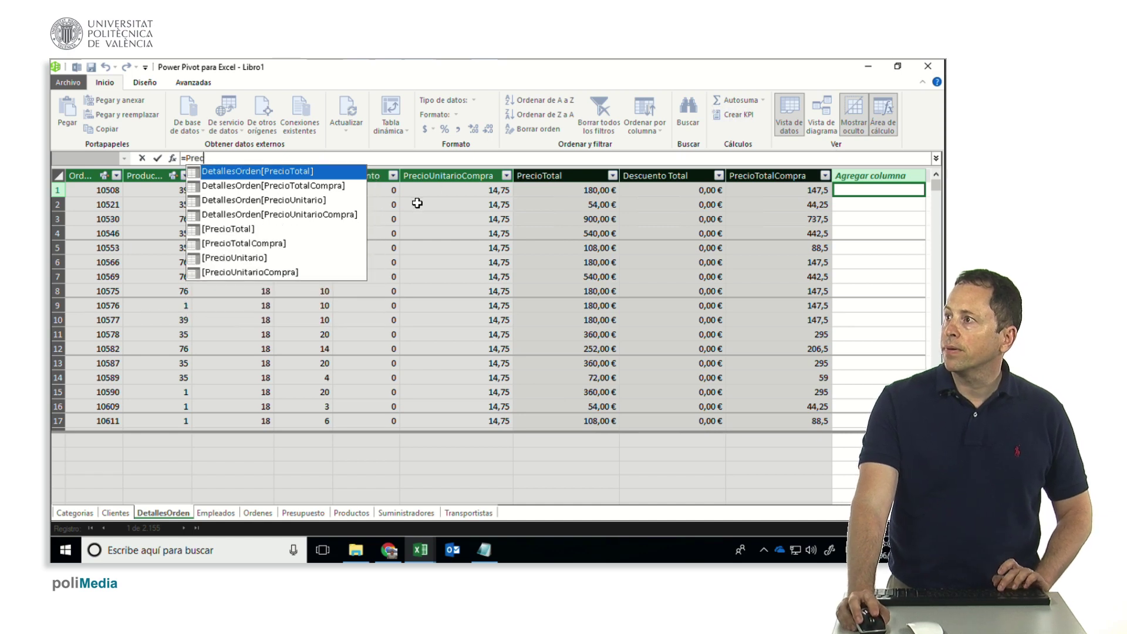
pyautogui.doubleClick(242, 229)
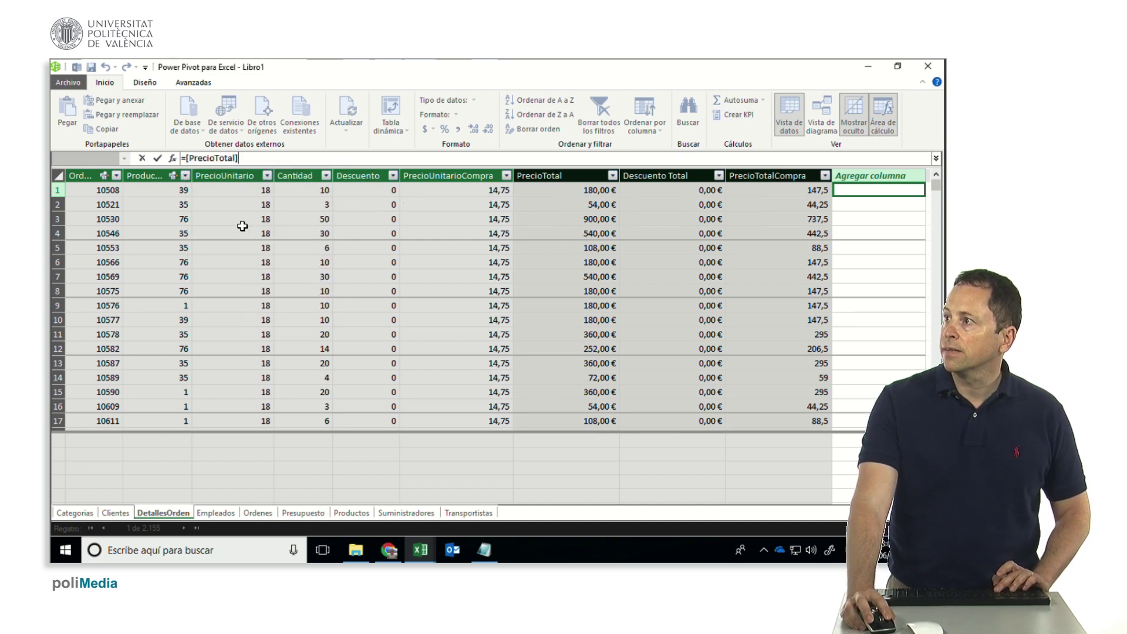
pyautogui.write('/')
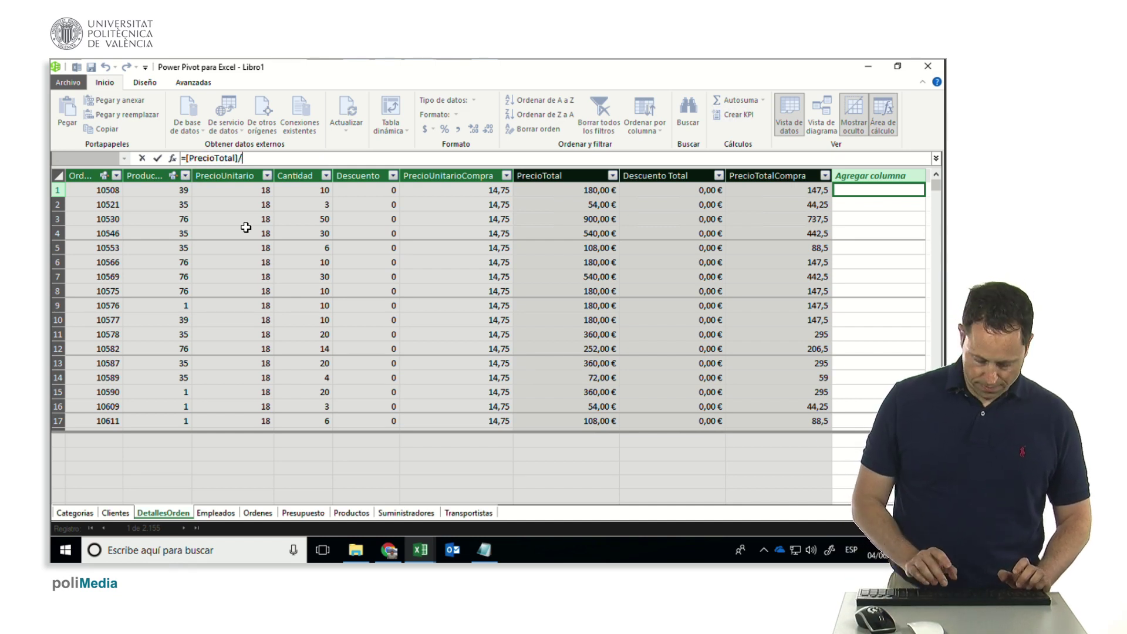
pyautogui.write('Preciot')
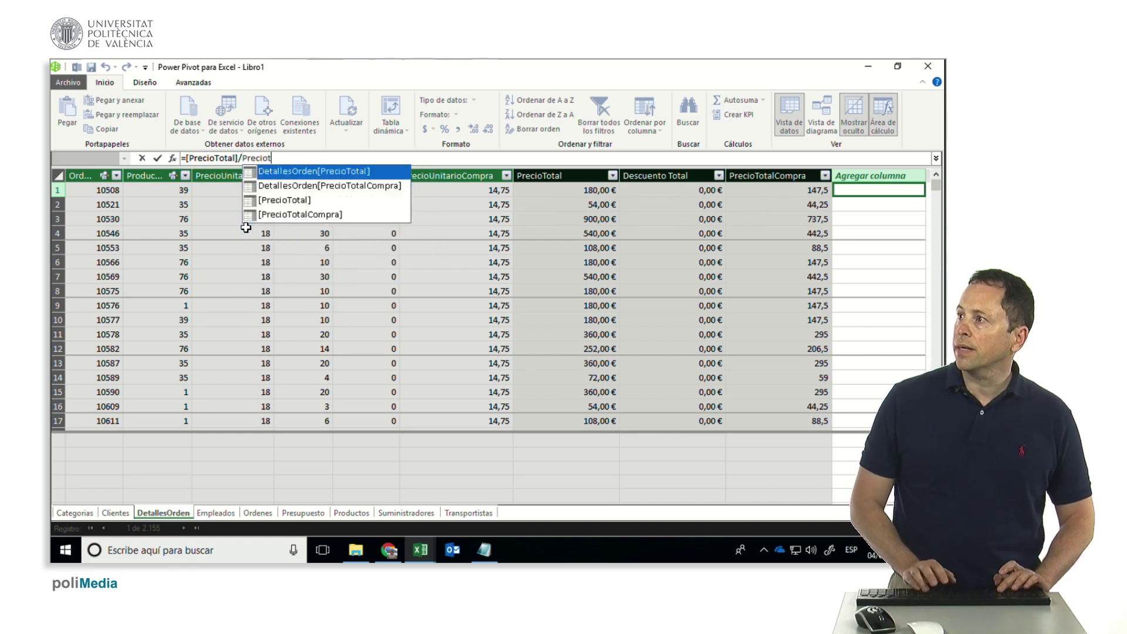
pyautogui.doubleClick(306, 213)
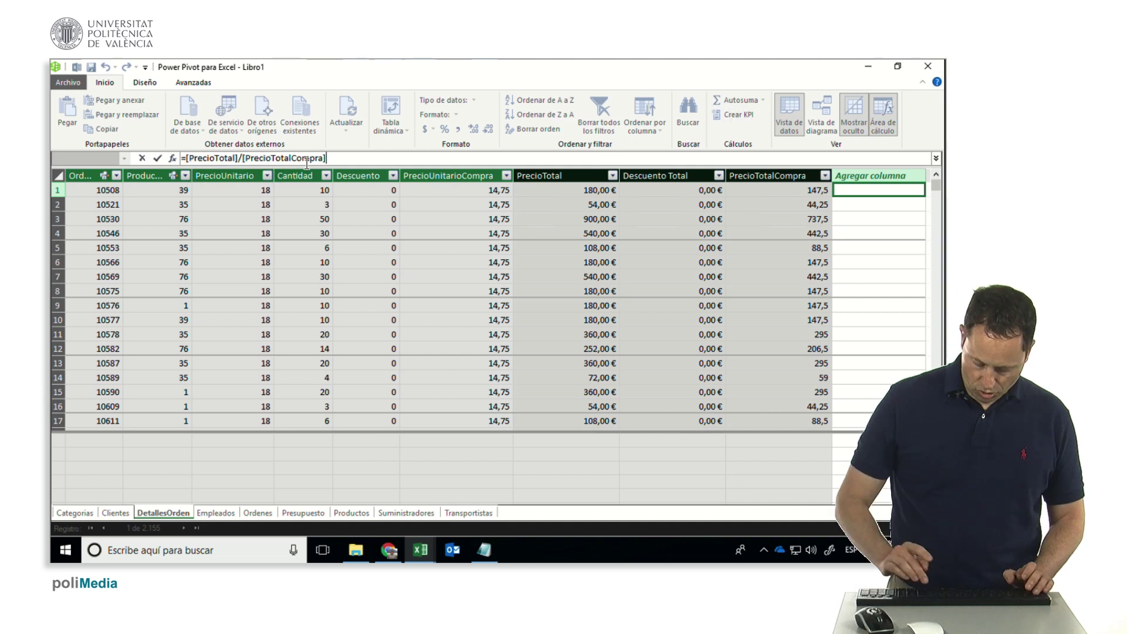
pyautogui.write('-1')
pyautogui.press('Return')
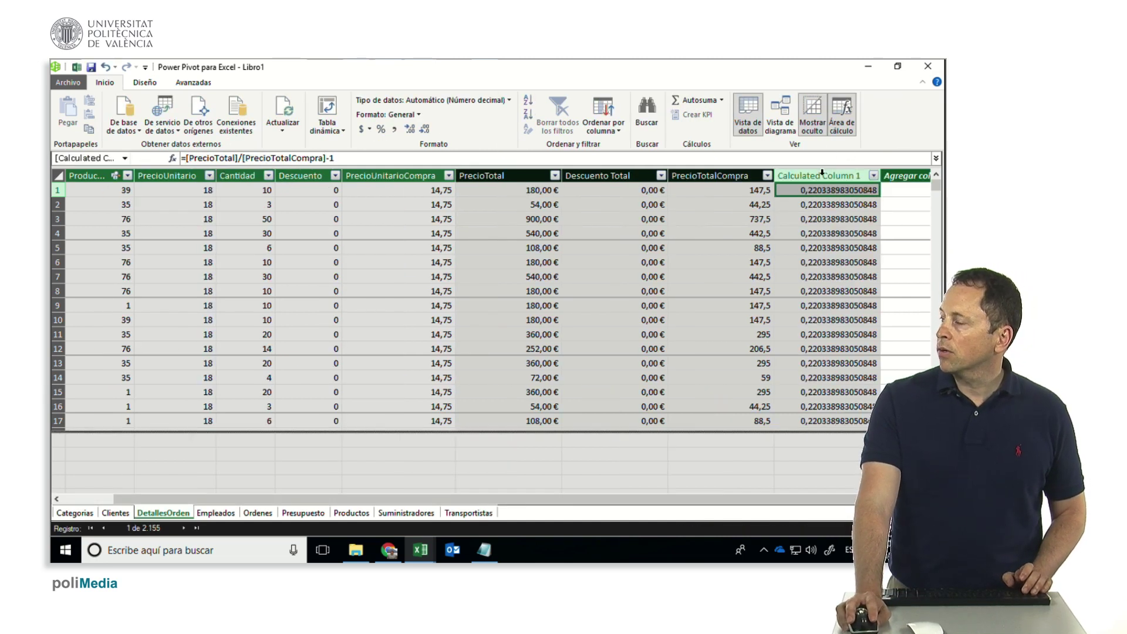
pyautogui.doubleClick(822, 175)
# Name the column Margen and format it as a one-decimal percentage, e.g. 22,0 %
pyautogui.write('Marg')
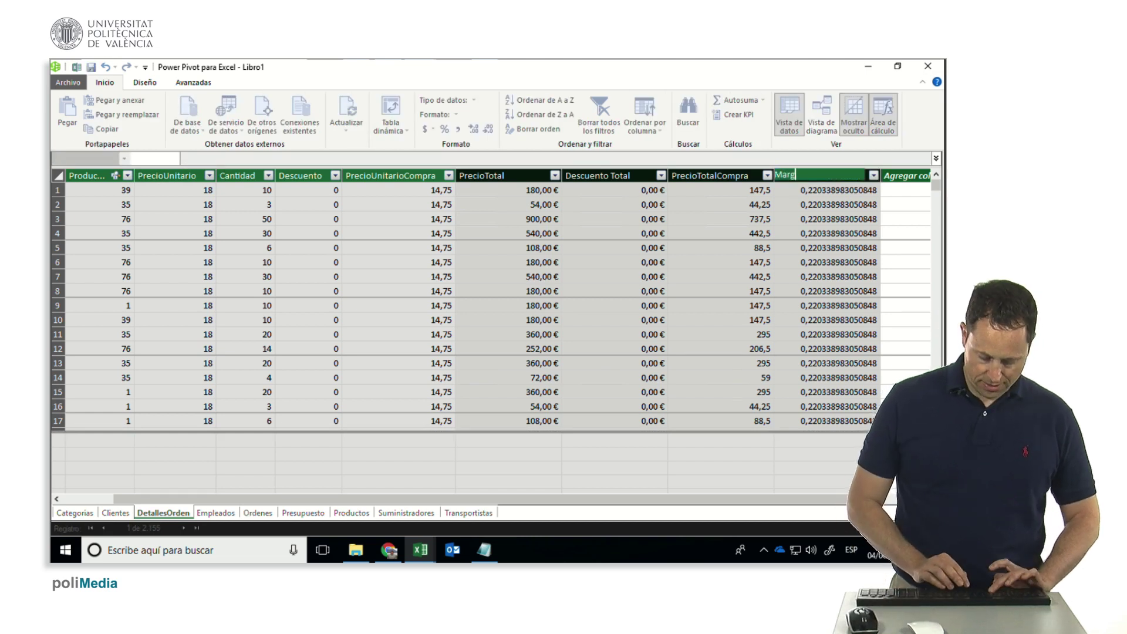
pyautogui.write('en')
pyautogui.press('Return')
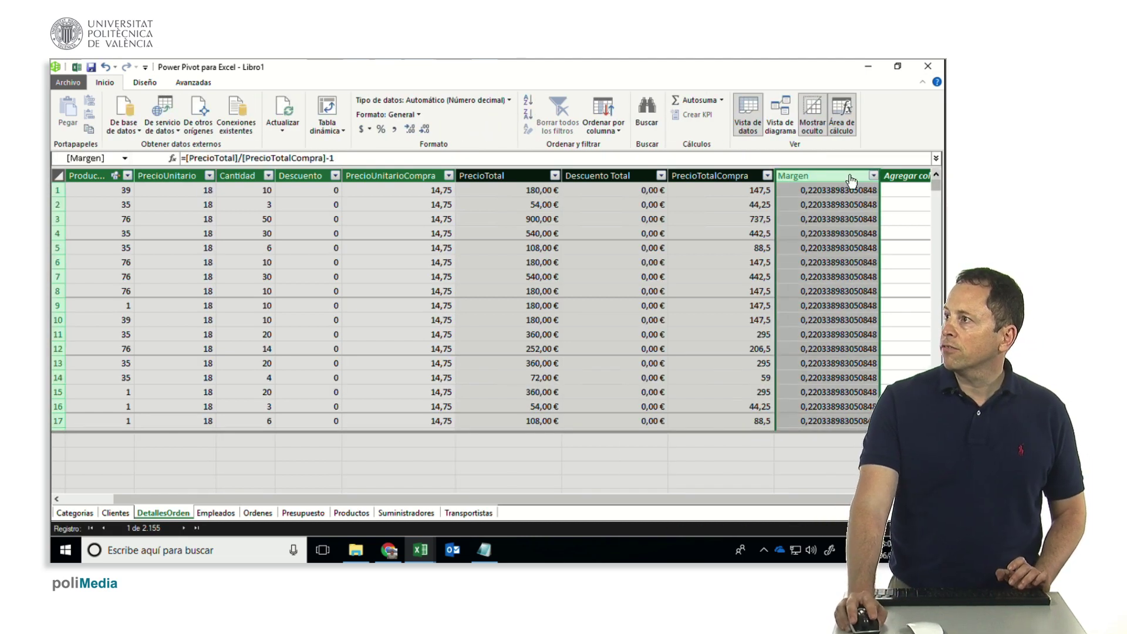
pyautogui.click(380, 130)
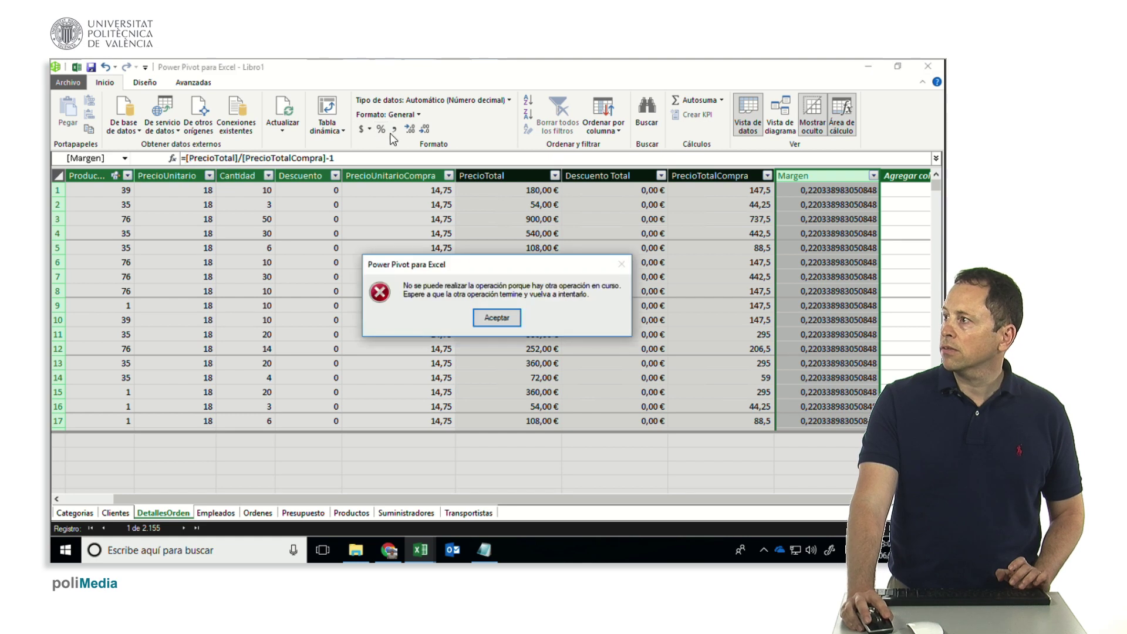
pyautogui.click(496, 317)
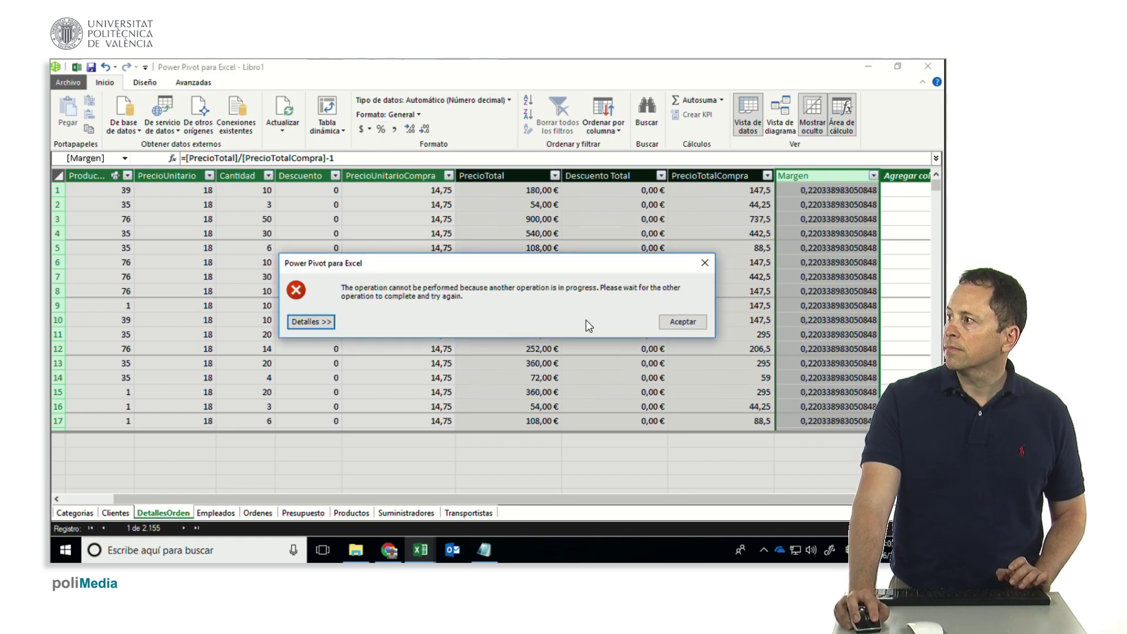
pyautogui.click(682, 322)
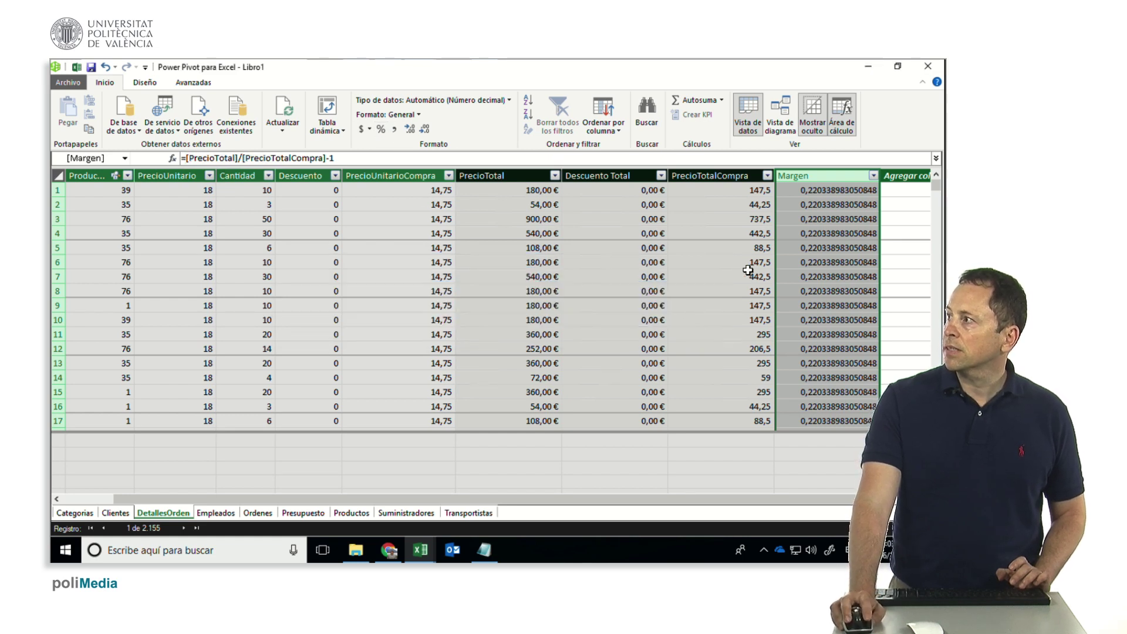
pyautogui.click(386, 129)
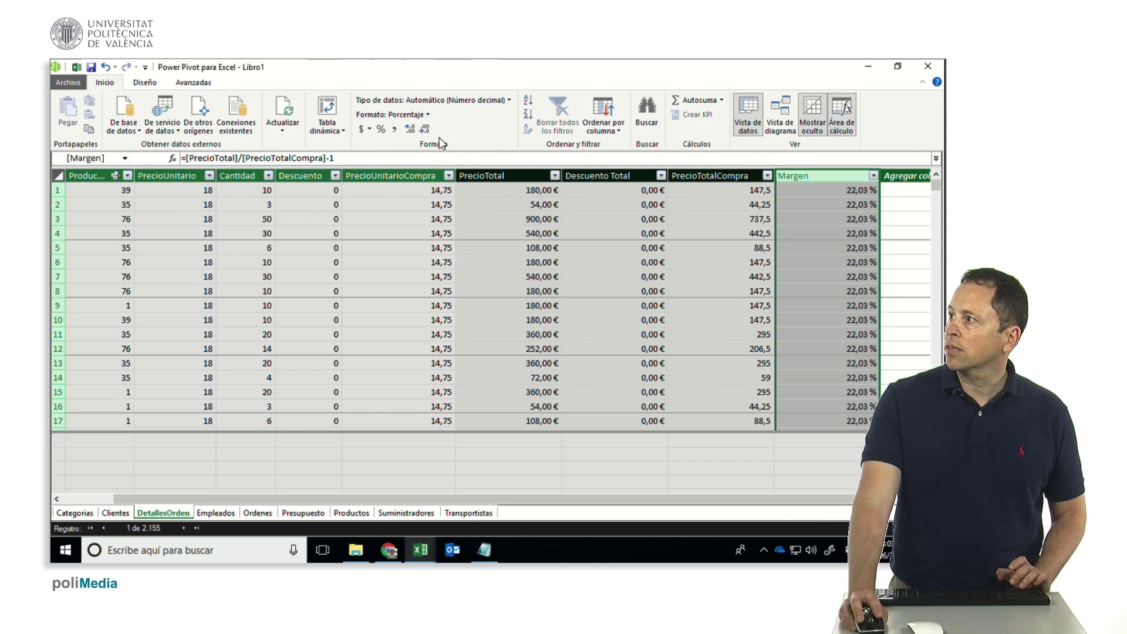
pyautogui.click(425, 129)
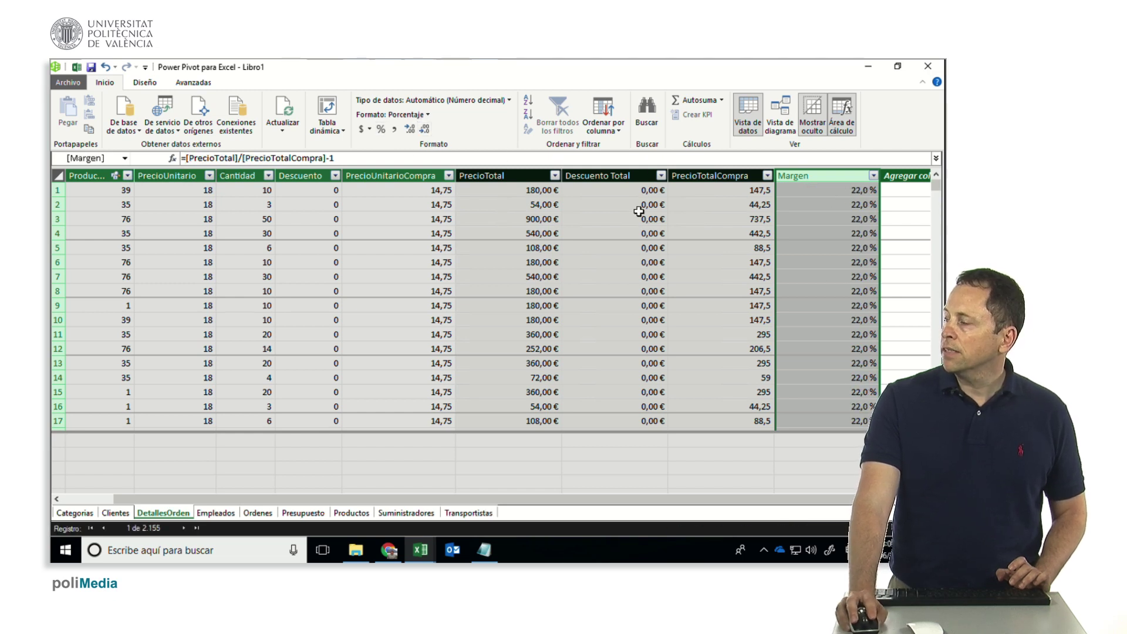
pyautogui.click(844, 306)
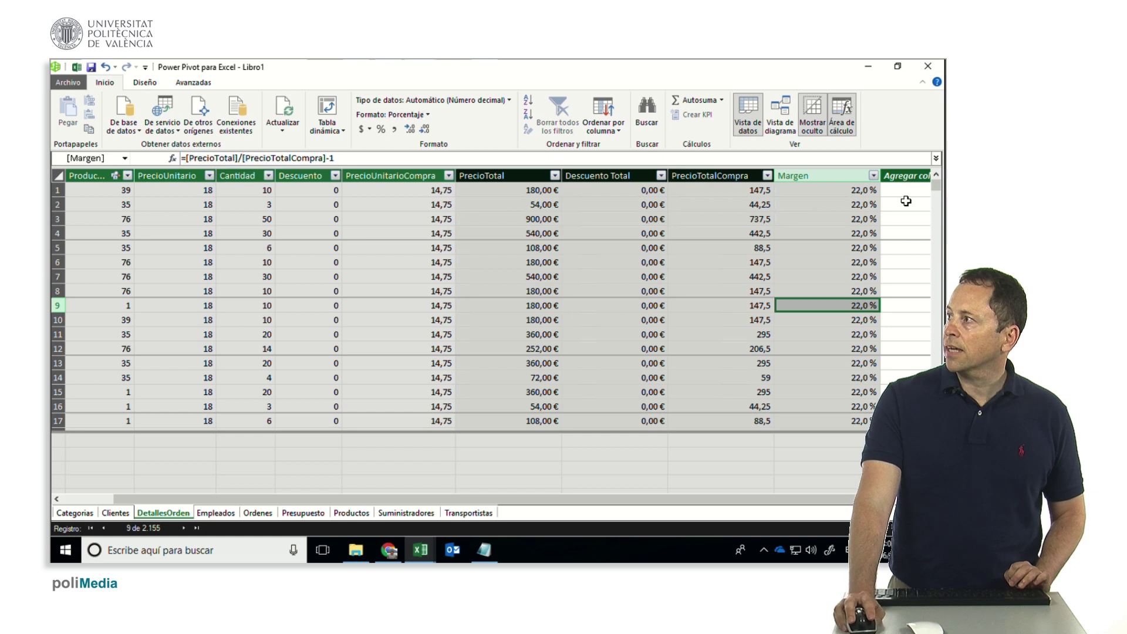